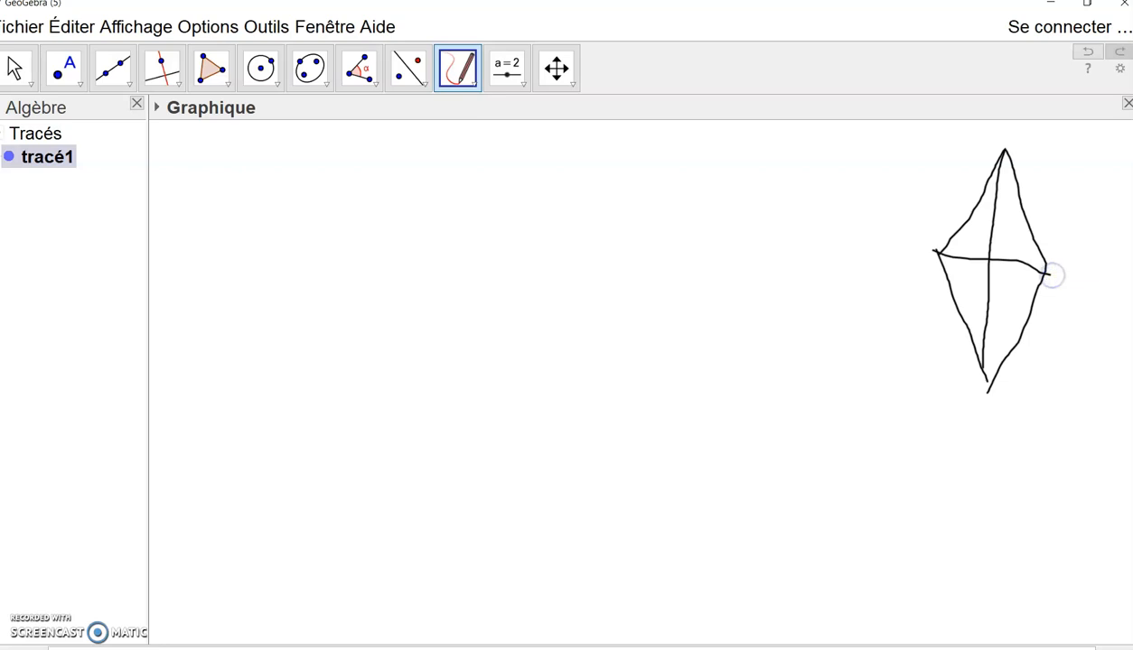
# Mark the freehand rhombus sketch's diagonals as perpendicular, with double ticks on the horizontal halves and single ticks on the vertical halves.
pyautogui.moveTo(983, 244); pyautogui.dragTo(1022, 278)
pyautogui.moveTo(1035, 257); pyautogui.dragTo(1028, 279)
pyautogui.moveTo(974, 304); pyautogui.dragTo(1010, 290)
pyautogui.moveTo(984, 220); pyautogui.dragTo(1010, 212)
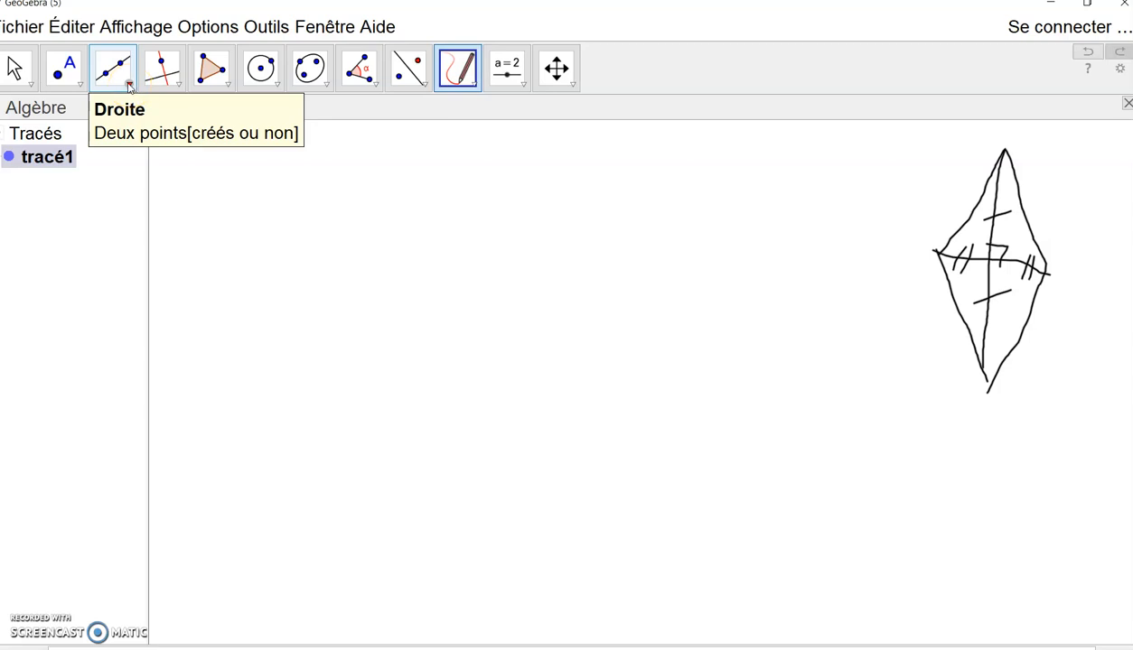
# Draw a slightly rising segment about 6.4 units long in the empty middle of the drawing area.
pyautogui.click(129, 86)
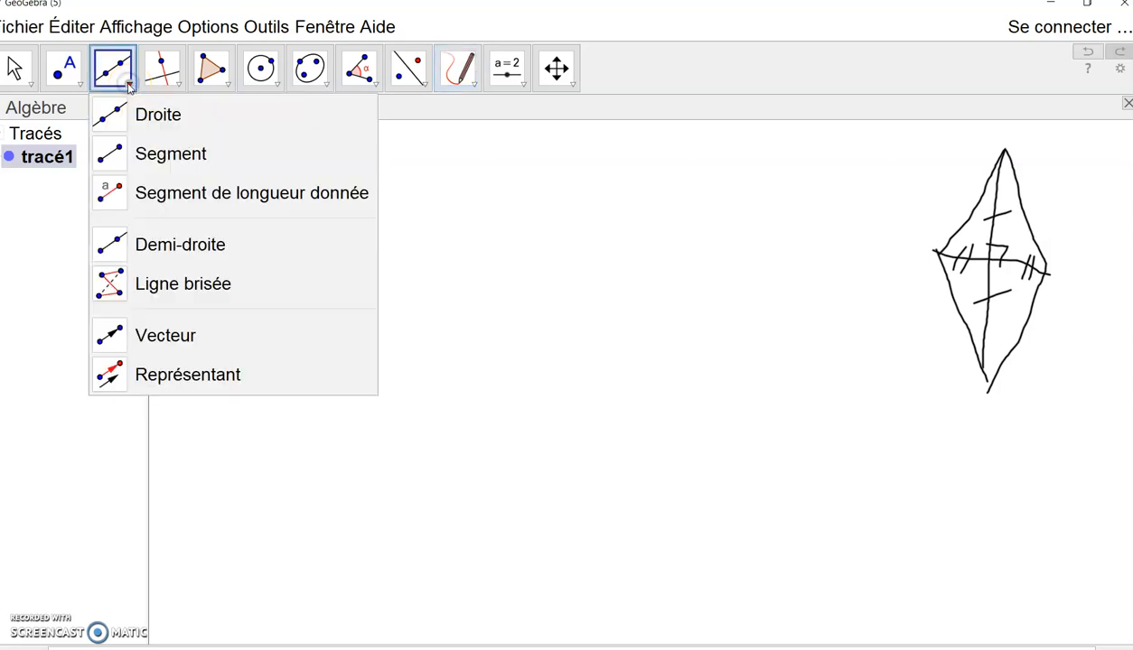
pyautogui.click(163, 159)
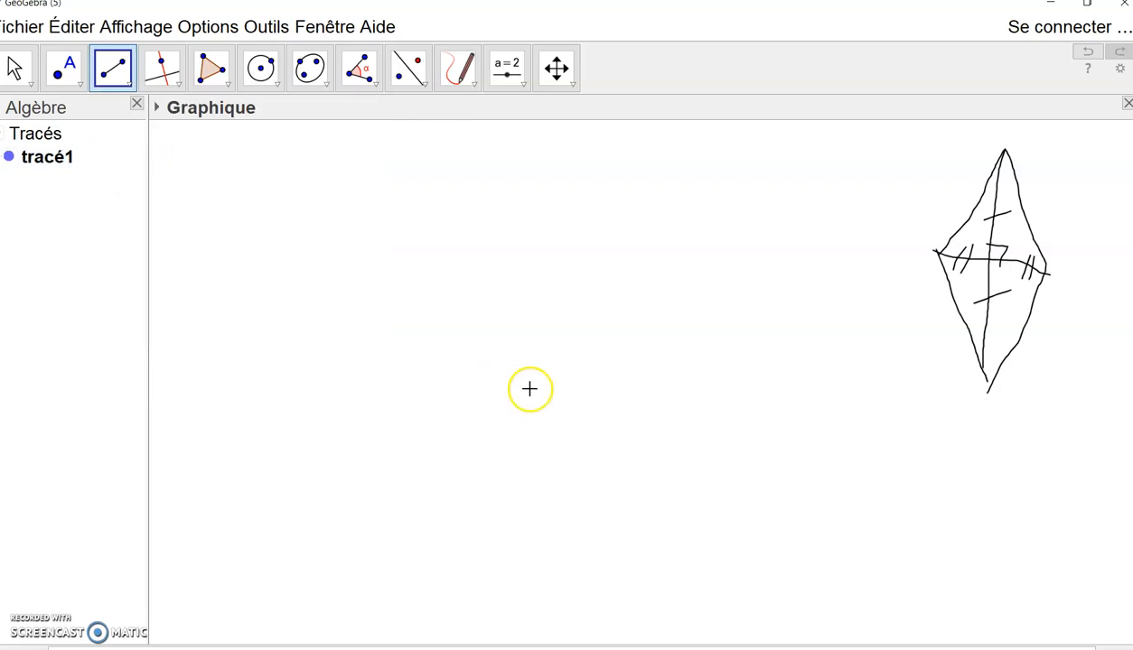
pyautogui.click(437, 342)
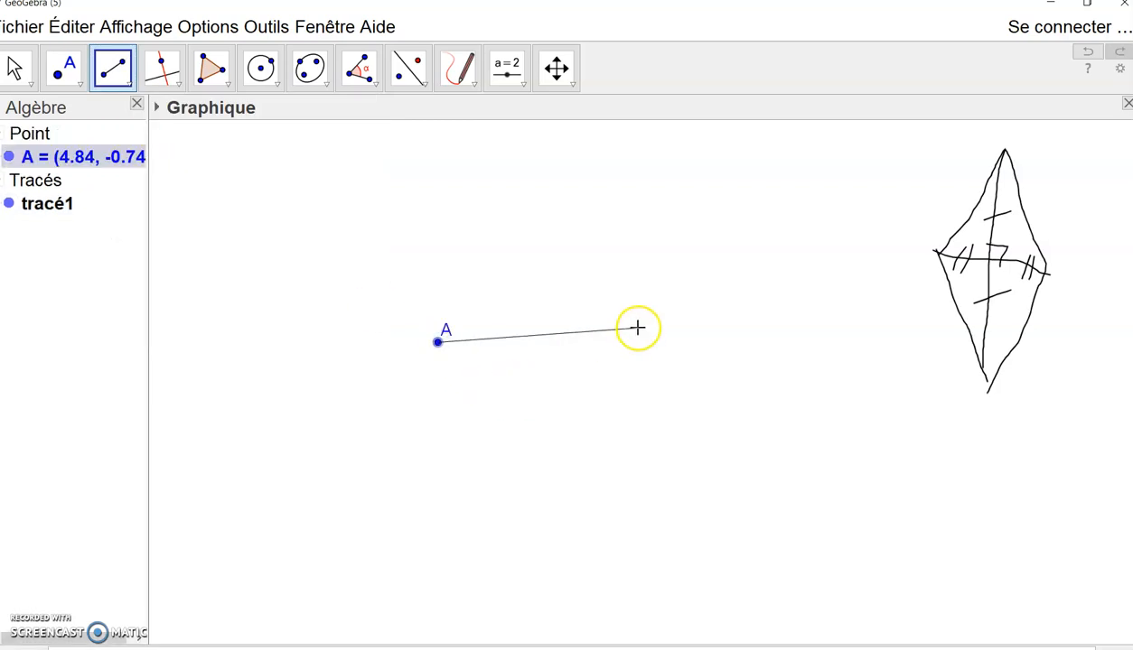
pyautogui.click(637, 328)
# Handwrite the labels A and B at the two ends of the freehand sketch's horizontal diagonal.
pyautogui.click(458, 77)
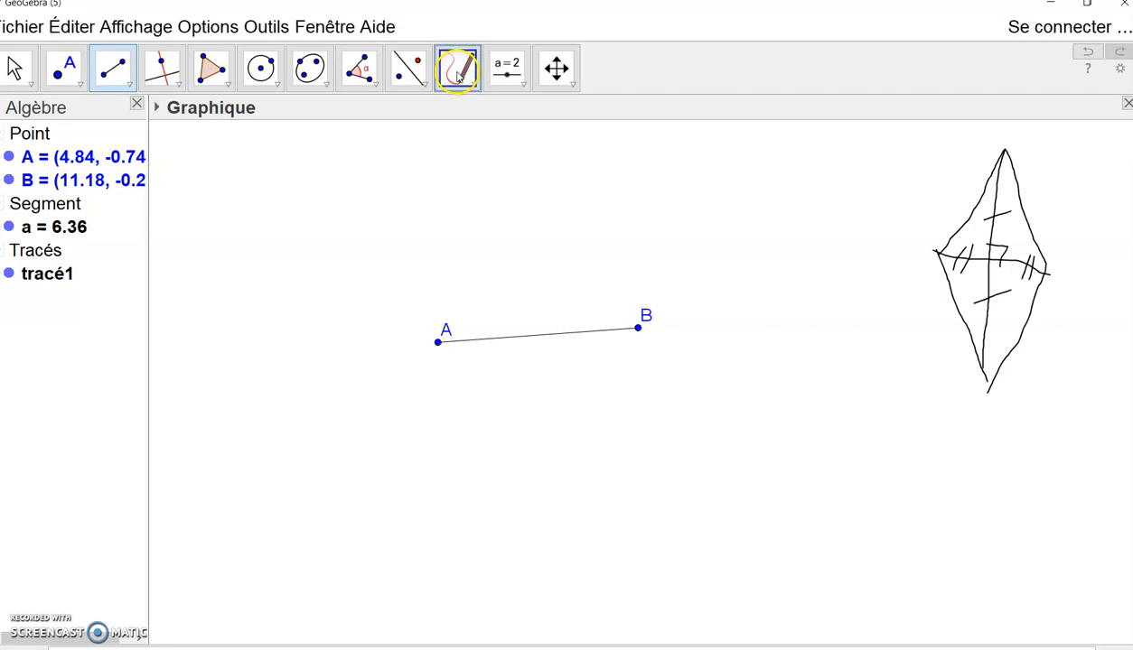
pyautogui.moveTo(897, 255); pyautogui.dragTo(913, 281)
pyautogui.moveTo(1071, 263)
pyautogui.mouseDown()
pyautogui.moveTo(1066, 291)
pyautogui.moveTo(1087, 281)
pyautogui.moveTo(1055, 296)
pyautogui.mouseUp()
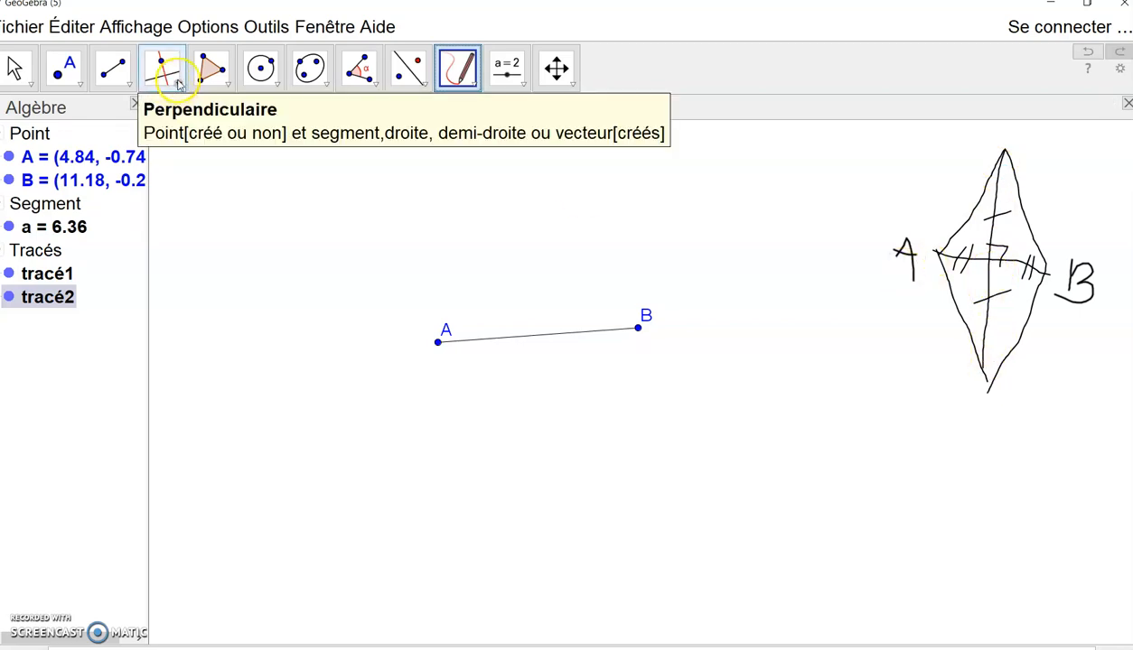
# Construct the perpendicular bisector (Médiatrice) of segment AB.
pyautogui.click(179, 83)
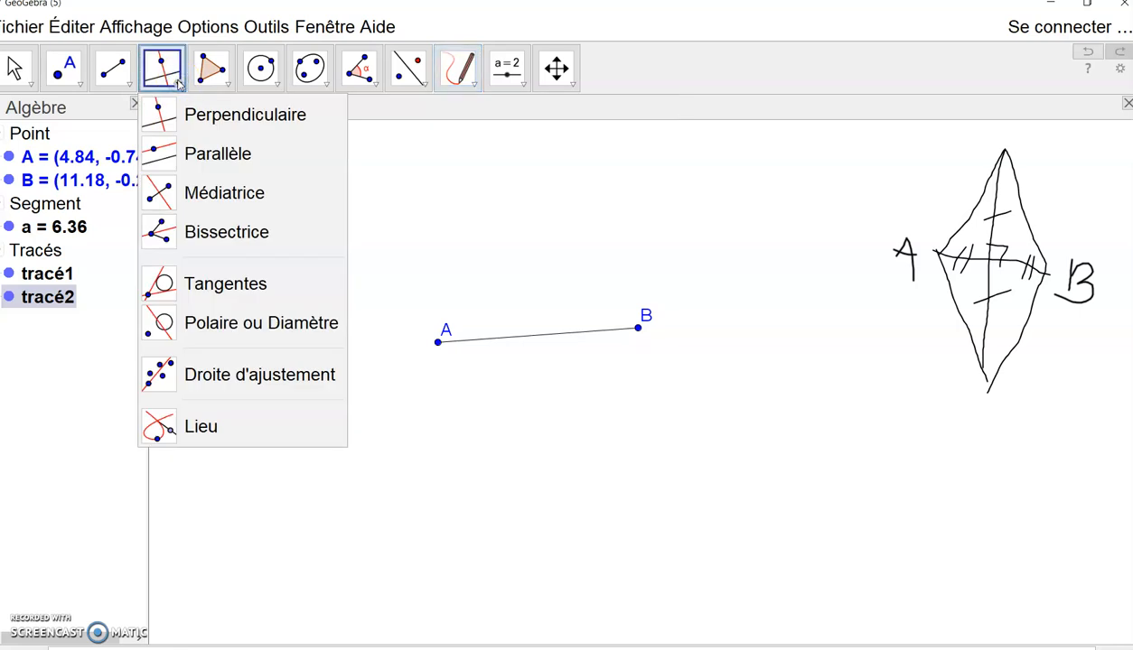
pyautogui.click(182, 193)
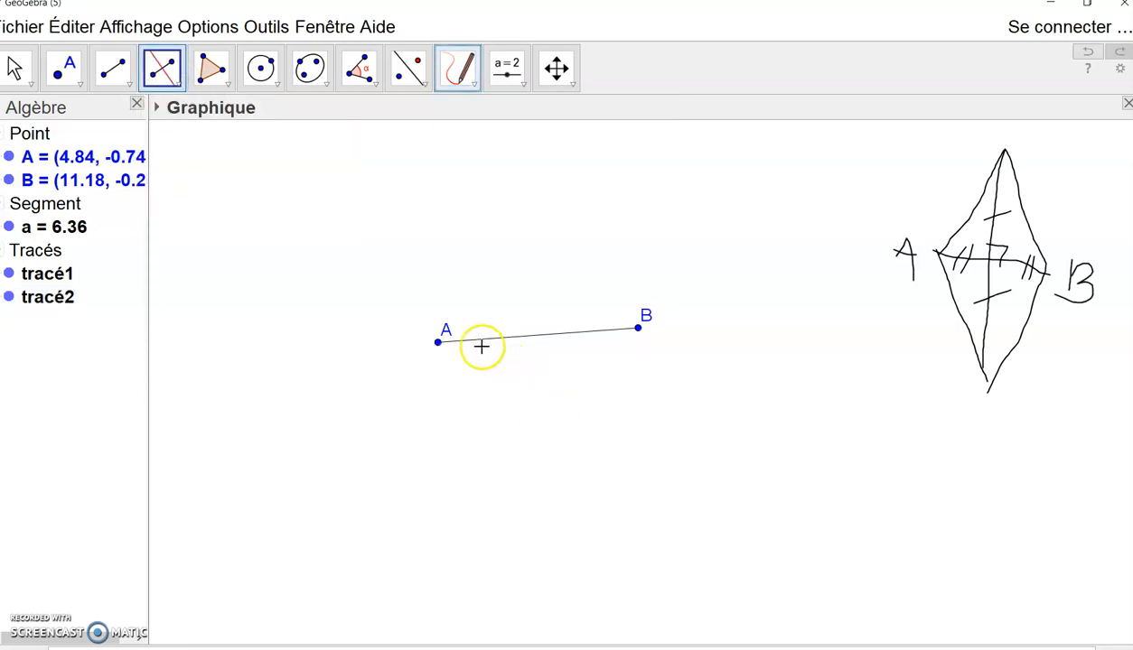
pyautogui.click(477, 344)
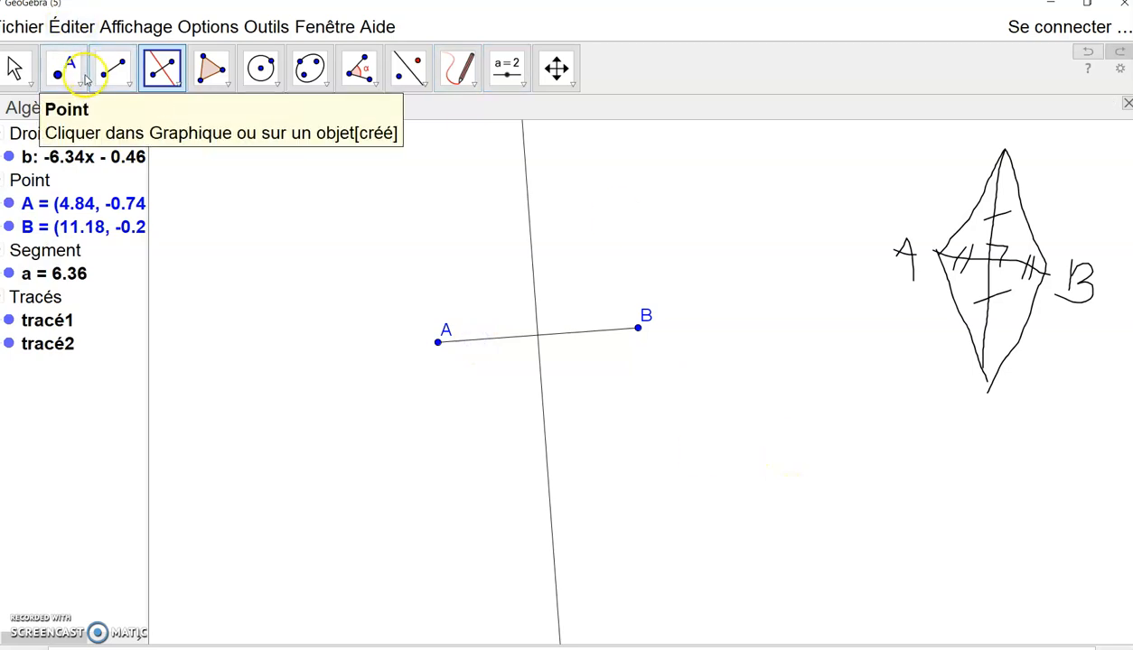
# Place a point attached to the perpendicular bisector above segment AB, at about (7.6, 5.3).
pyautogui.click(80, 86)
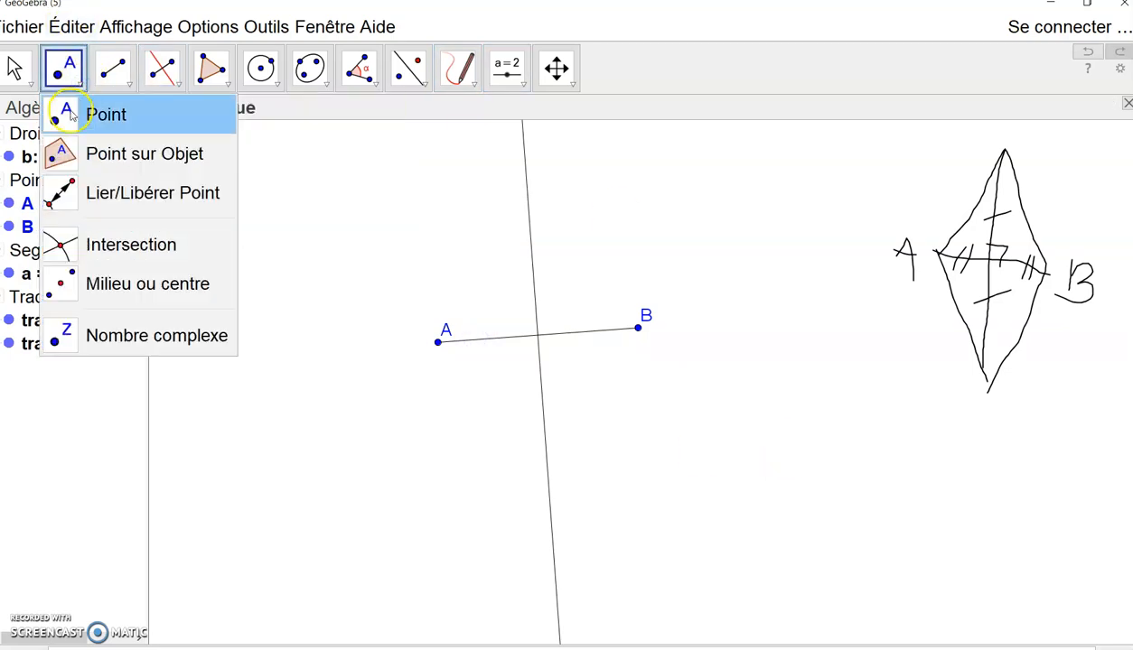
pyautogui.click(69, 154)
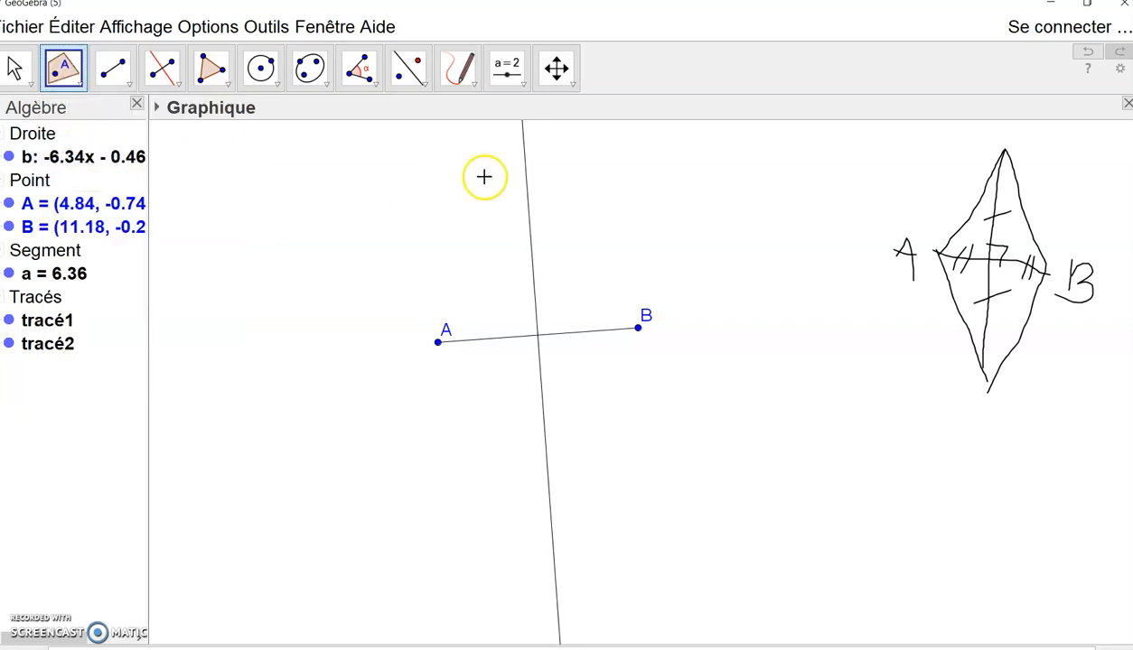
pyautogui.click(524, 152)
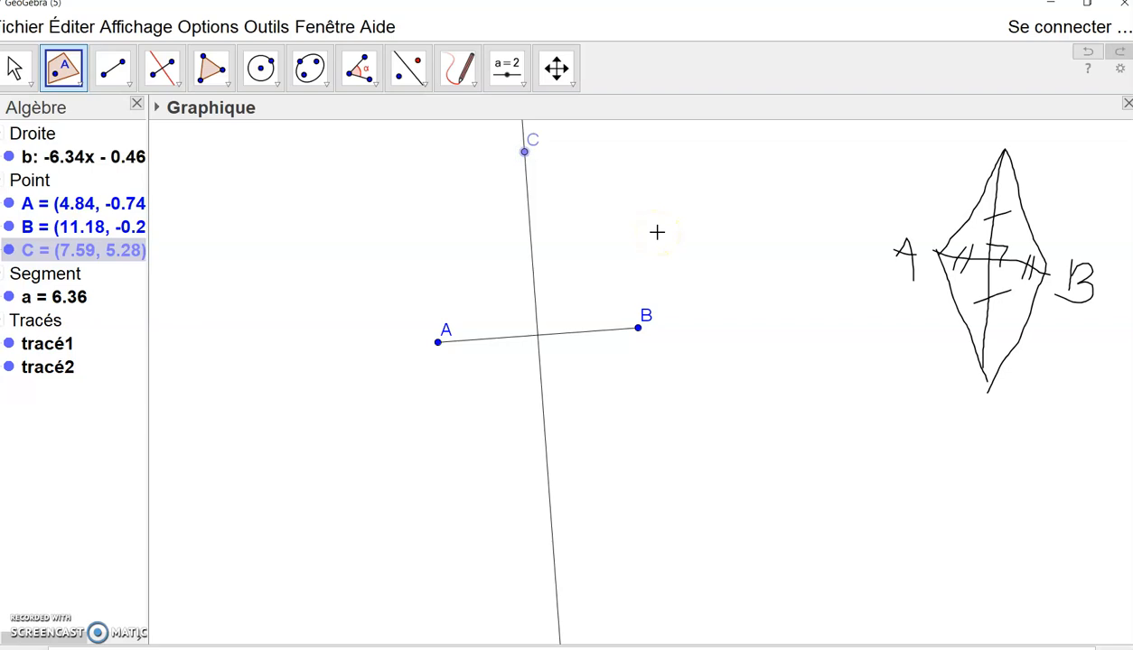
# Handwrite C and D at the sketch's upper and lower vertices and mark its four sides as equal with small loops.
pyautogui.click(455, 71)
pyautogui.moveTo(1039, 138); pyautogui.dragTo(1057, 166)
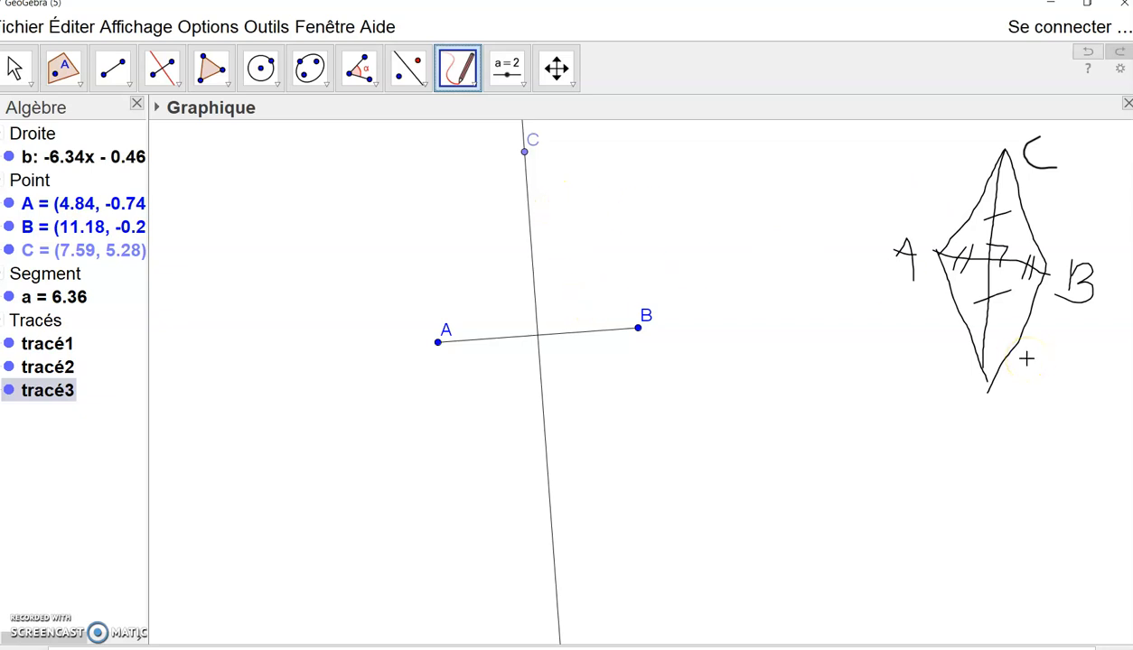
pyautogui.moveTo(994, 393); pyautogui.dragTo(985, 423)
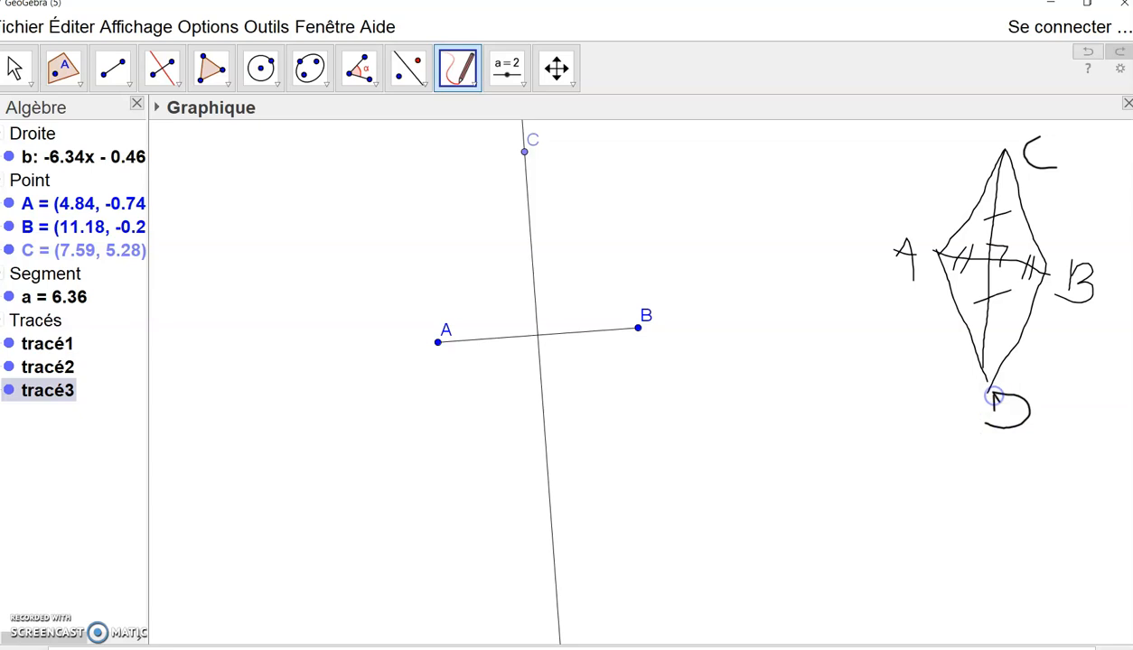
pyautogui.moveTo(979, 213)
pyautogui.mouseDown()
pyautogui.moveTo(962, 215)
pyautogui.moveTo(961, 203)
pyautogui.mouseUp()
pyautogui.moveTo(1032, 217)
pyautogui.mouseDown()
pyautogui.moveTo(1041, 213)
pyautogui.moveTo(1037, 220)
pyautogui.mouseUp()
pyautogui.moveTo(967, 298)
pyautogui.mouseDown()
pyautogui.moveTo(951, 312)
pyautogui.moveTo(958, 302)
pyautogui.moveTo(1025, 323)
pyautogui.moveTo(1006, 319)
pyautogui.mouseUp()
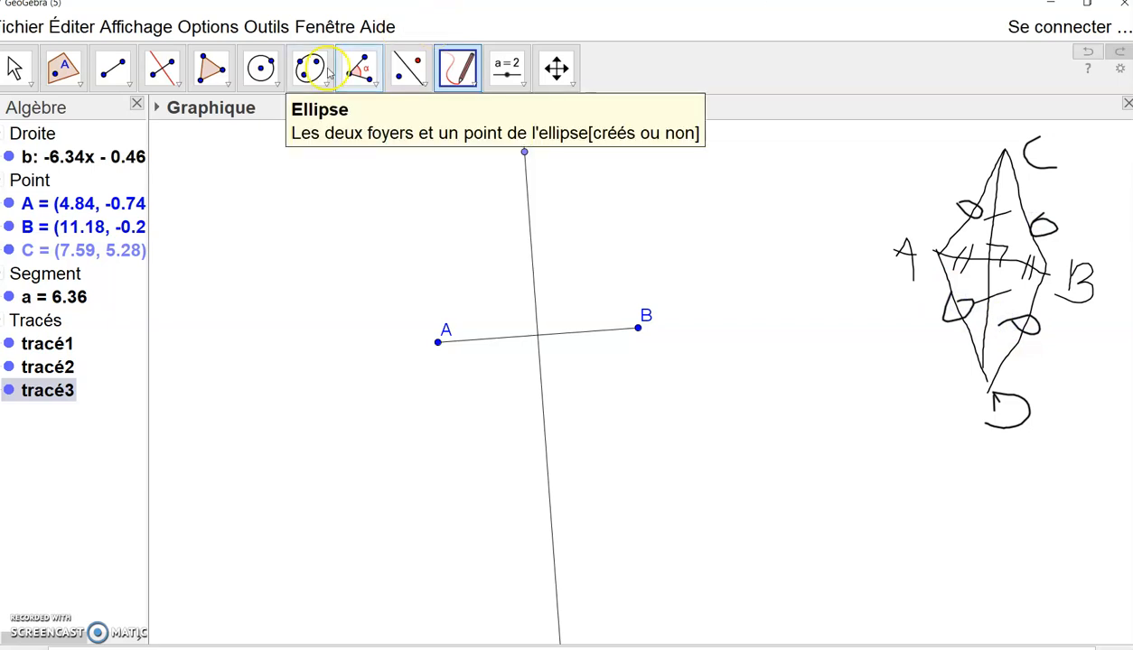
# Draw a centre-point circle centred on A and passing through C.
pyautogui.click(277, 86)
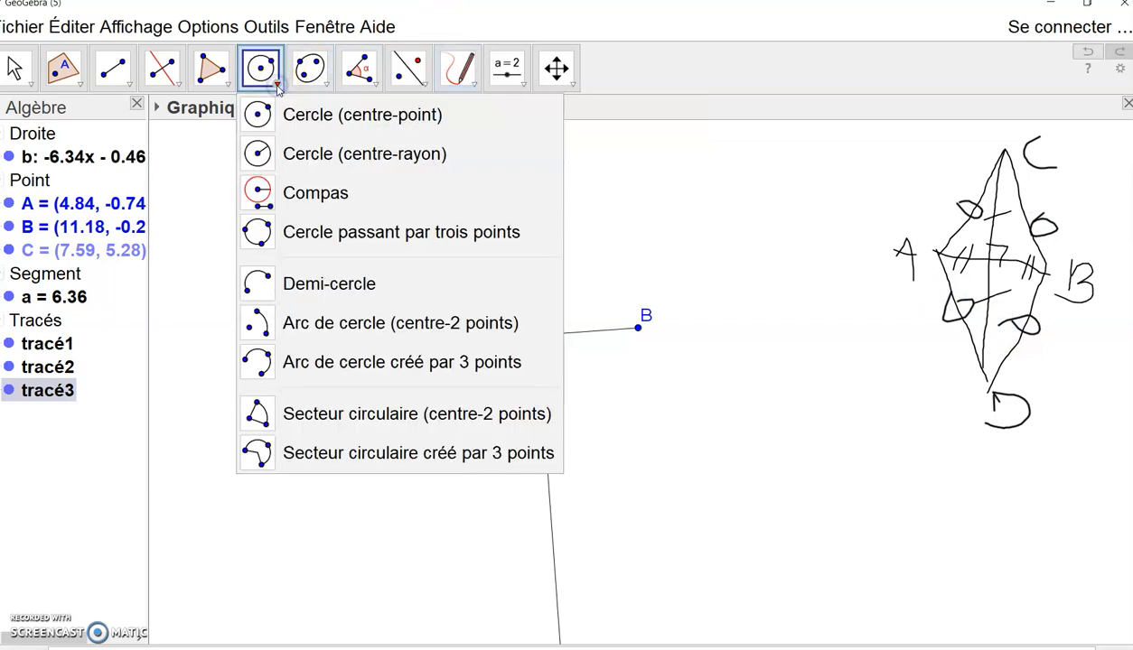
pyautogui.click(260, 114)
pyautogui.click(438, 342)
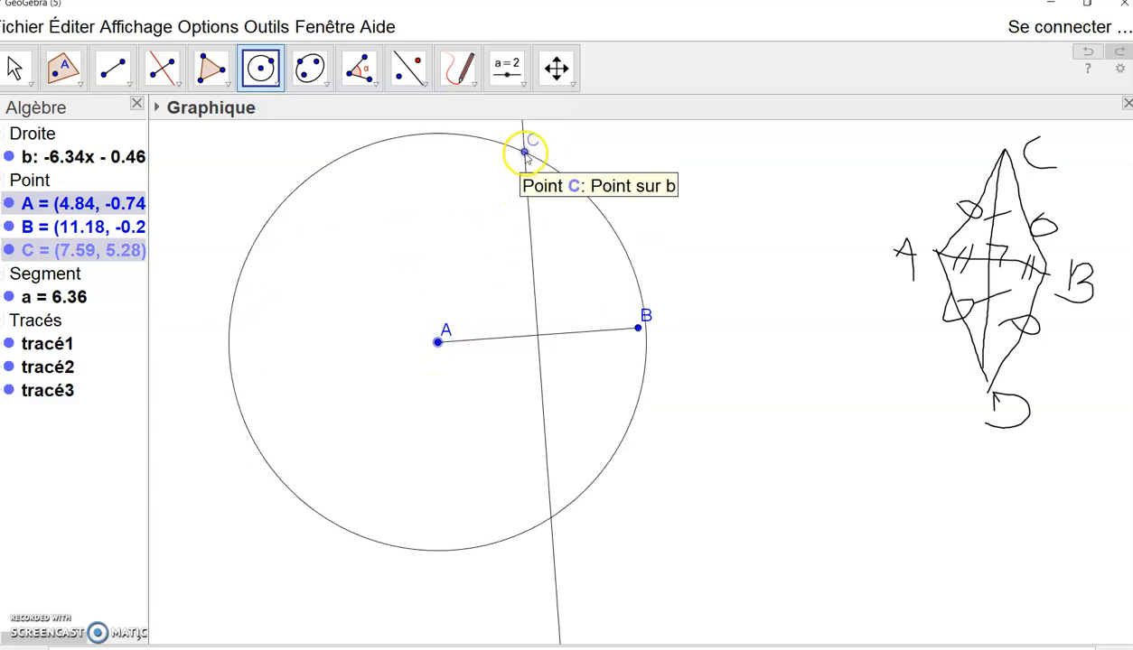
pyautogui.click(524, 152)
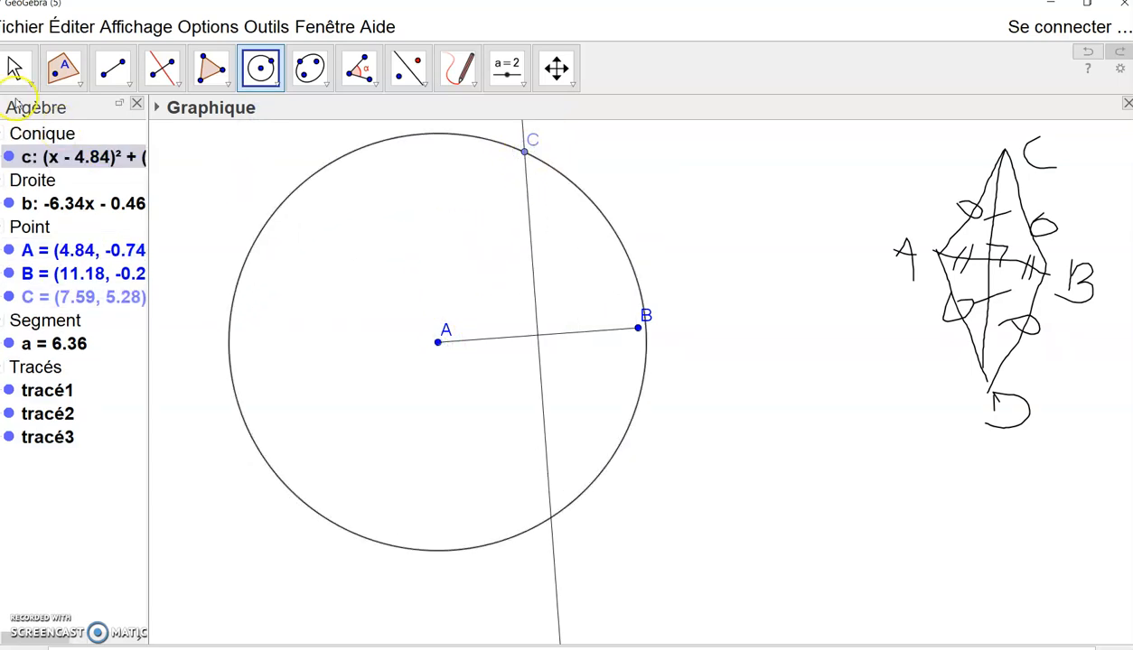
# Create the intersection point of the circle and the perpendicular bisector below segment AB.
pyautogui.click(79, 88)
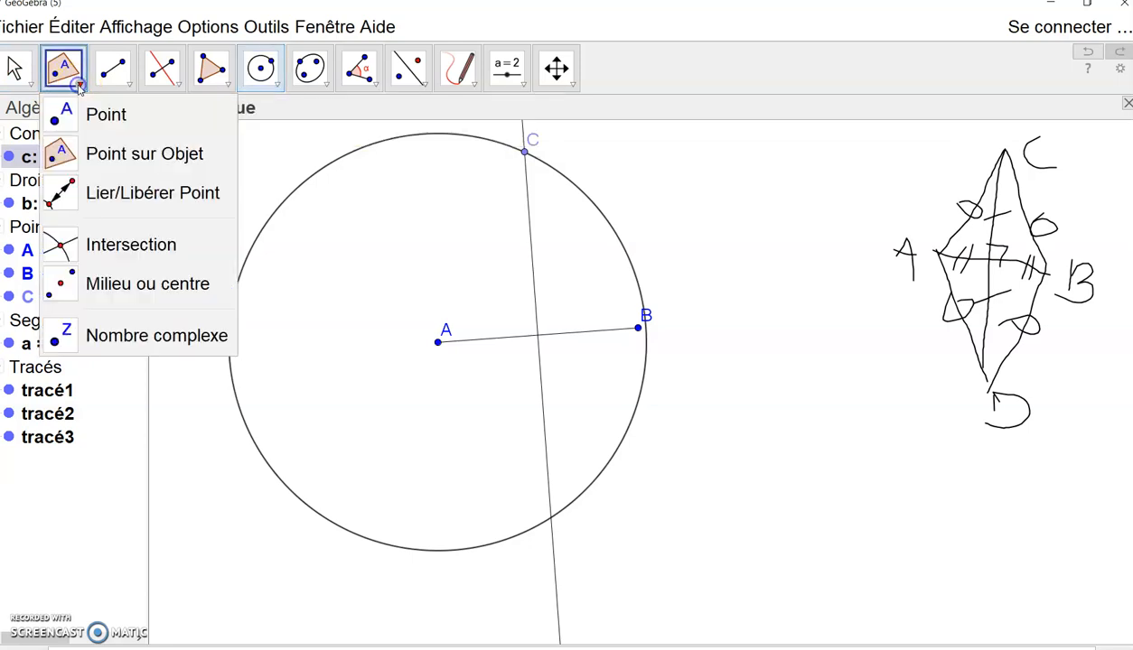
pyautogui.click(71, 245)
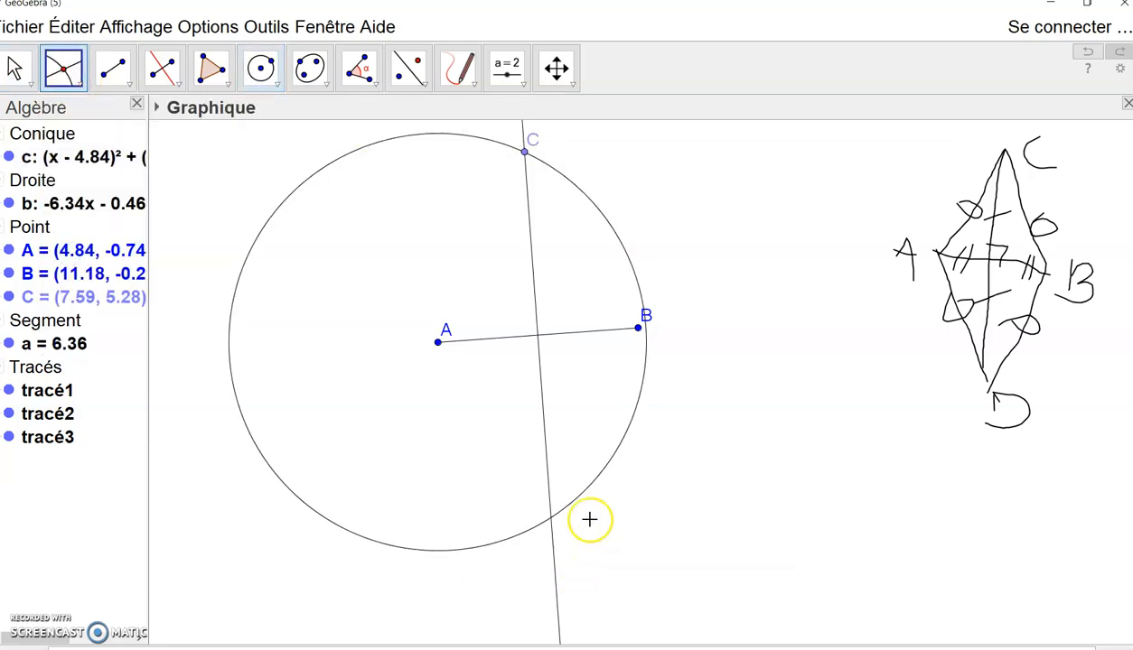
pyautogui.click(552, 522)
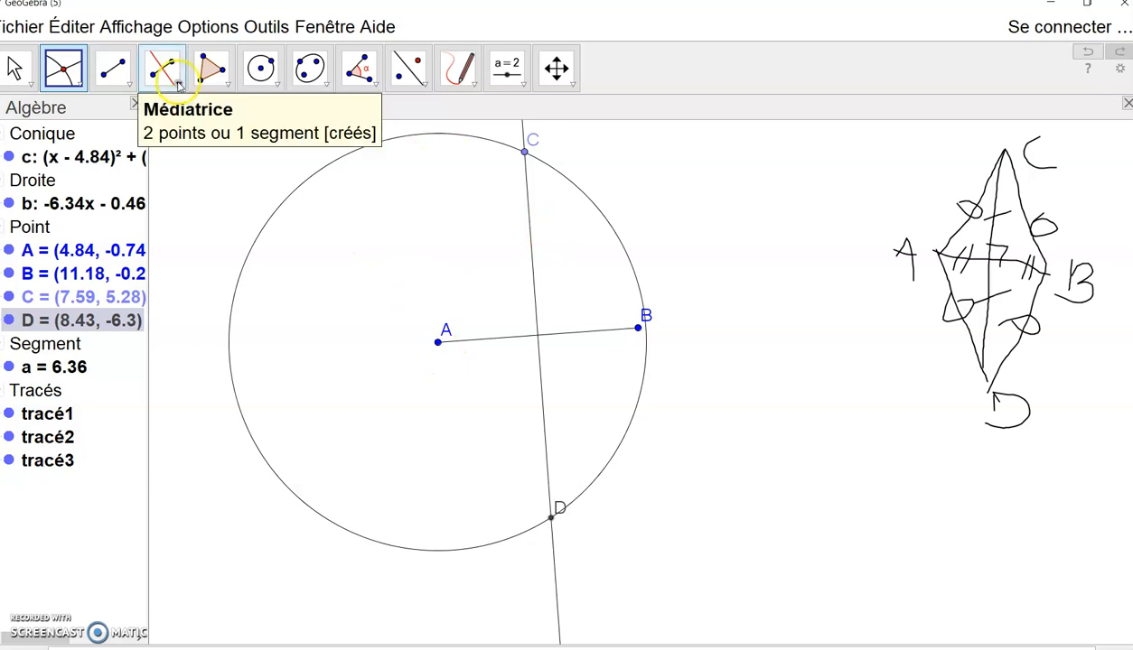
# Draw the closed polygon through the vertices A, C, B and D.
pyautogui.click(211, 68)
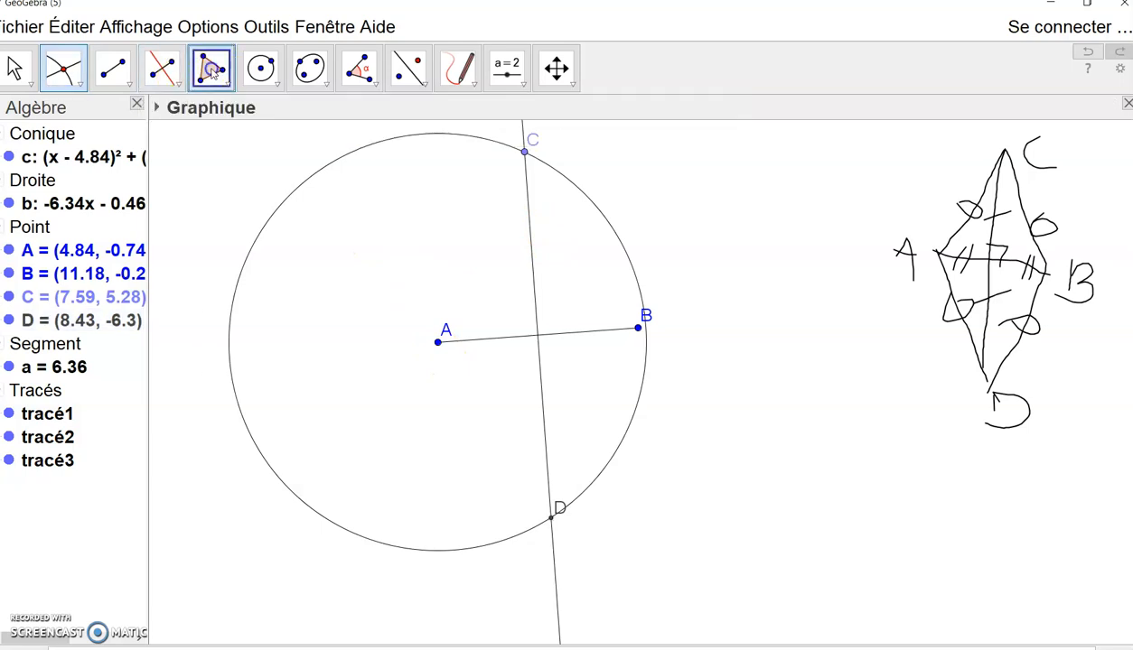
pyautogui.click(437, 341)
pyautogui.click(524, 152)
pyautogui.click(638, 327)
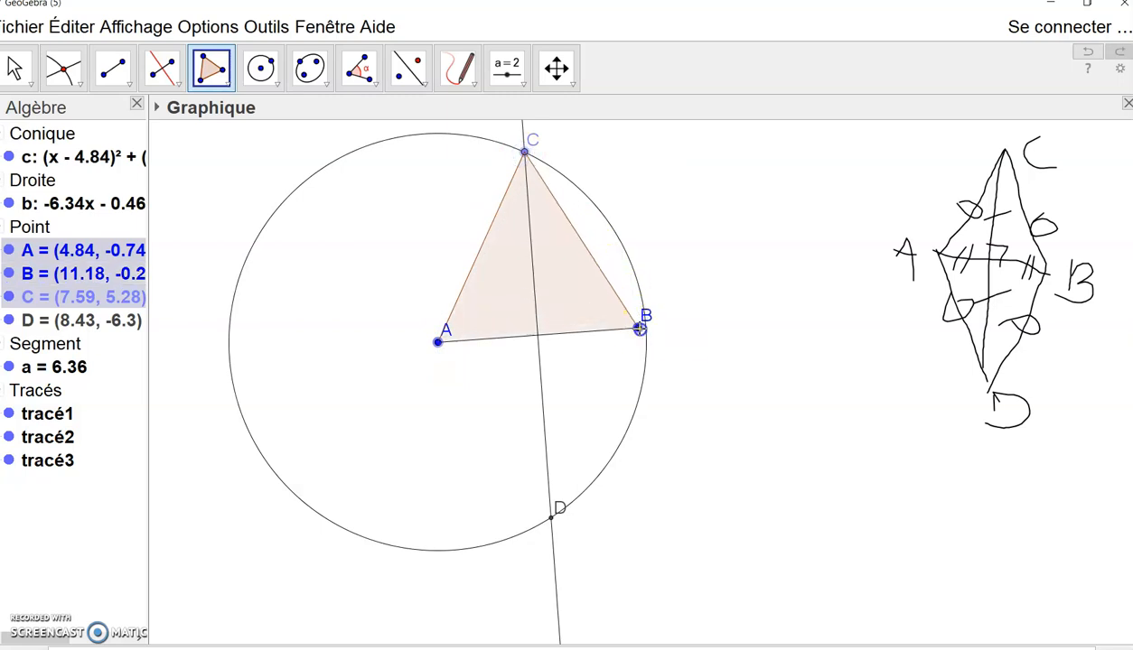
pyautogui.click(551, 519)
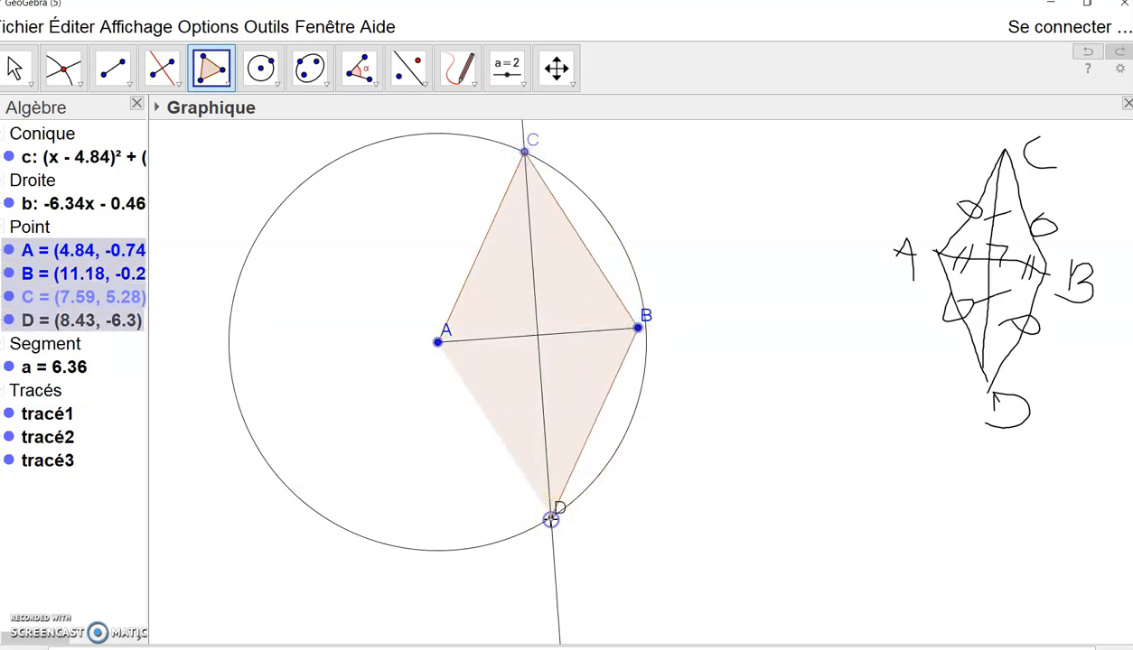
pyautogui.click(437, 342)
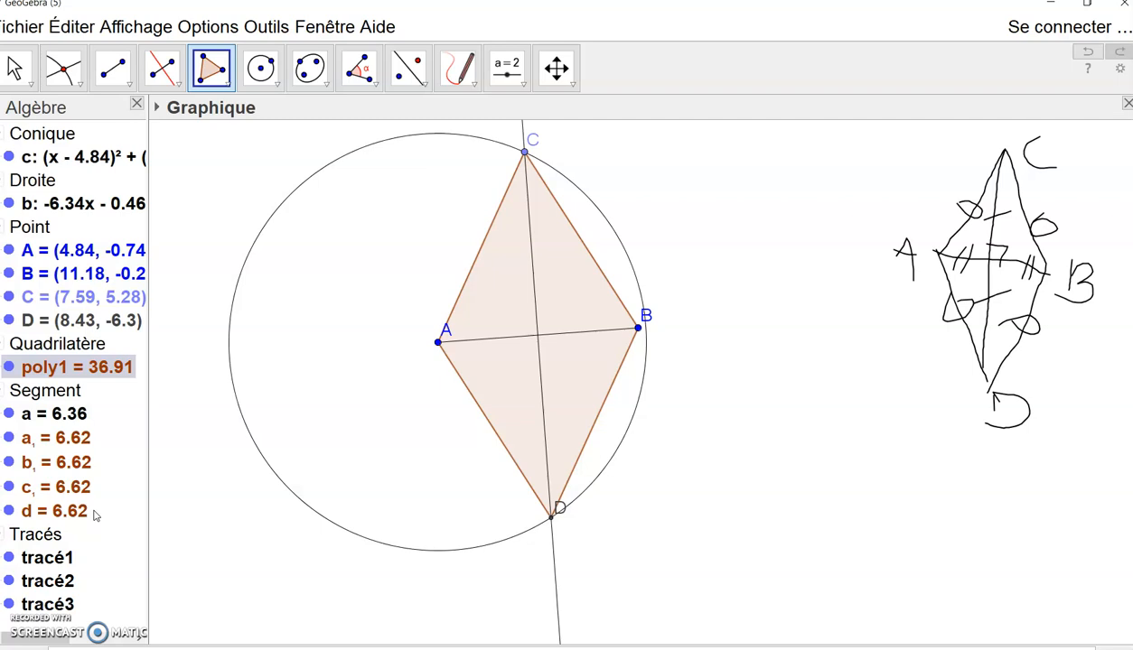
# Create the intersection point of segment AB and its perpendicular bisector.
pyautogui.click(67, 77)
pyautogui.click(495, 346)
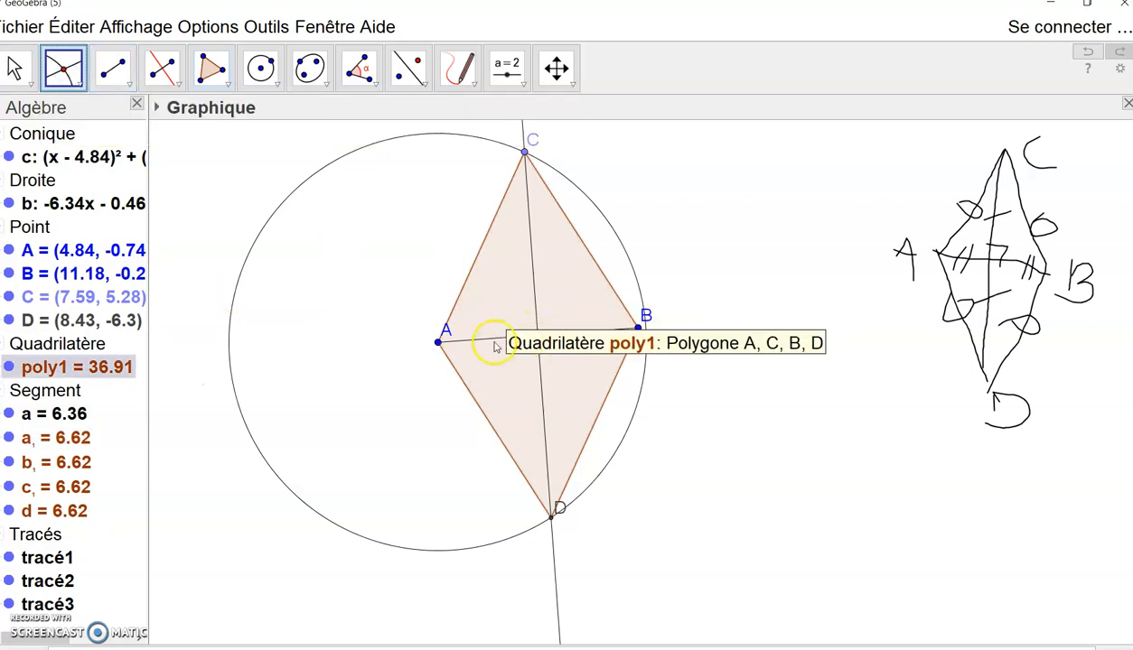
pyautogui.click(537, 311)
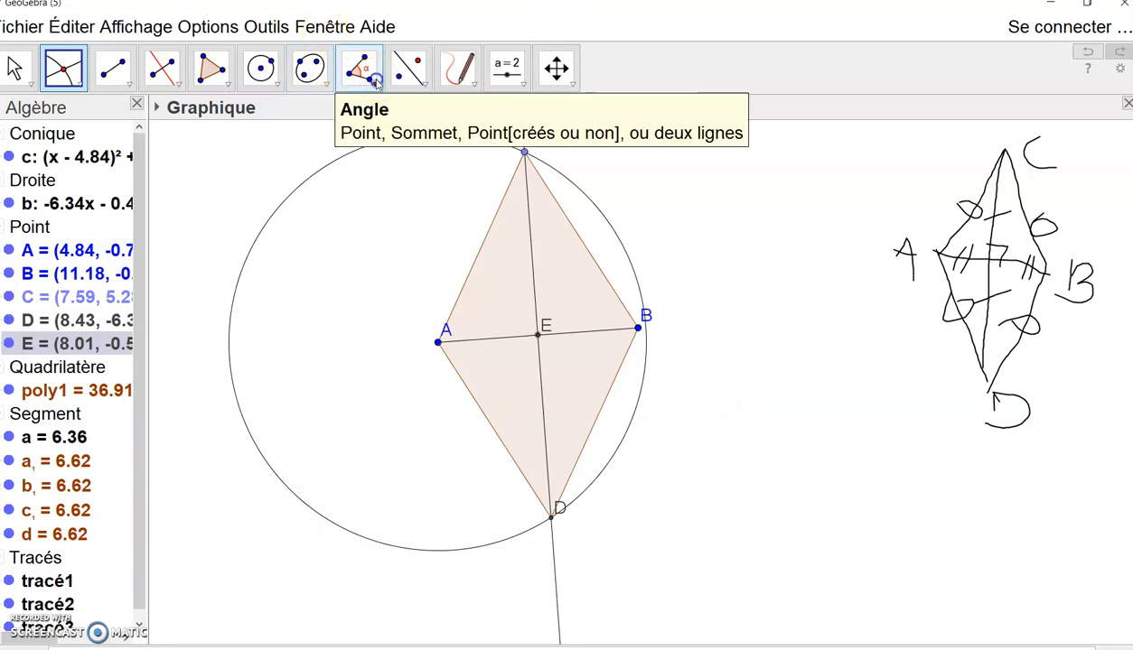
# Display the distances from C to E and from E to D along the vertical diagonal.
pyautogui.click(376, 84)
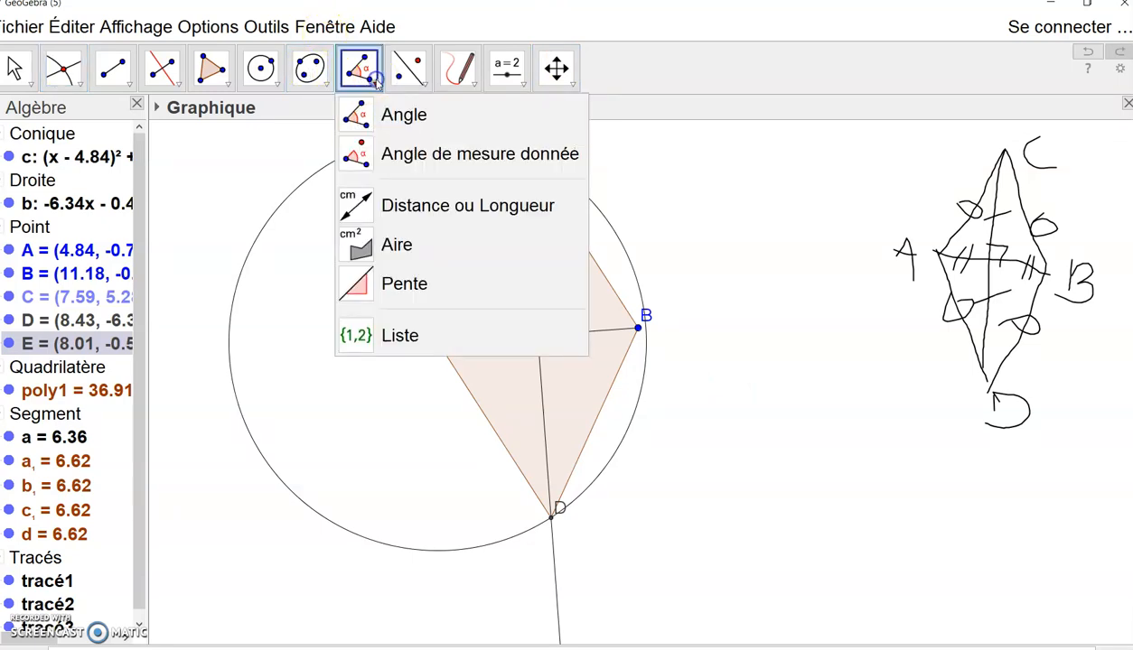
pyautogui.click(375, 206)
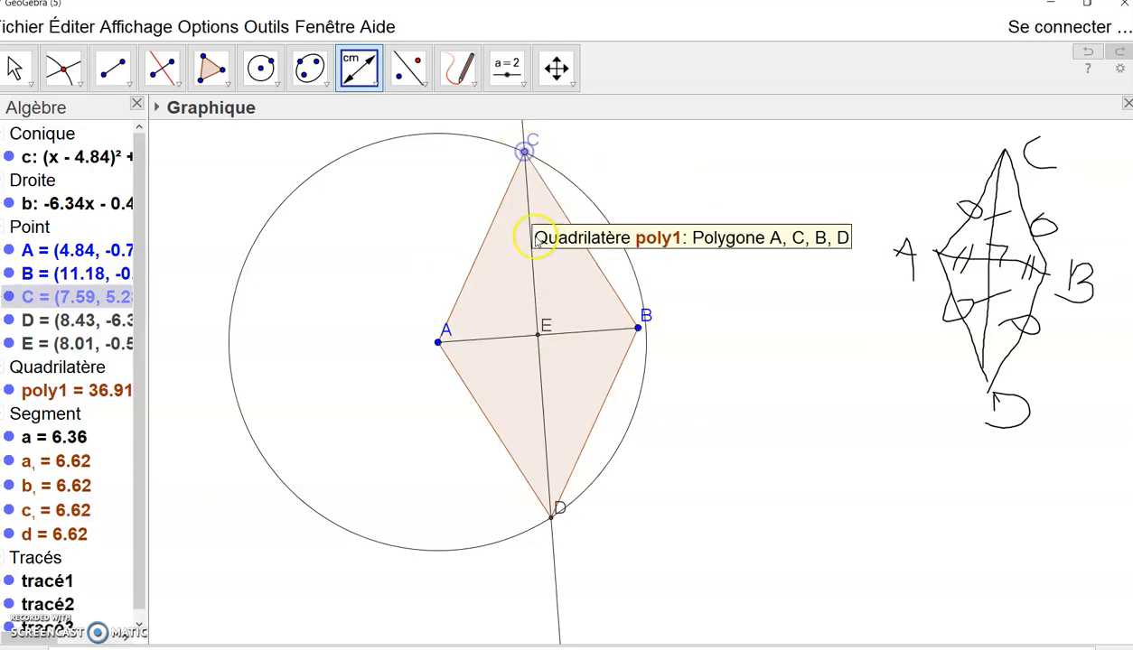
pyautogui.click(537, 336)
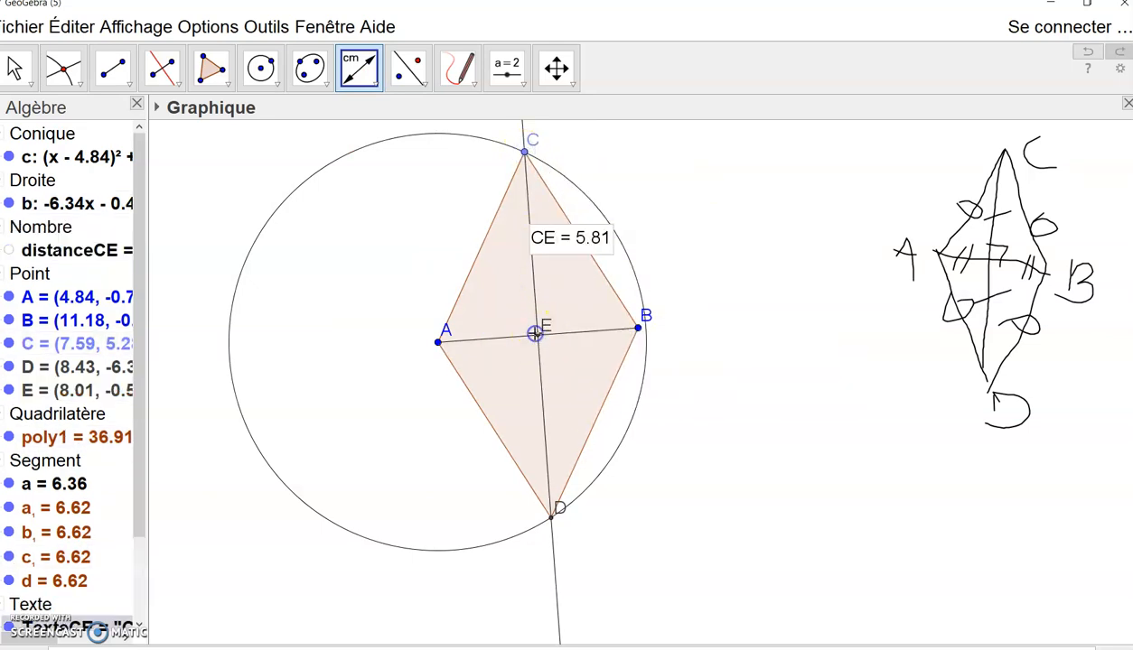
pyautogui.click(538, 336)
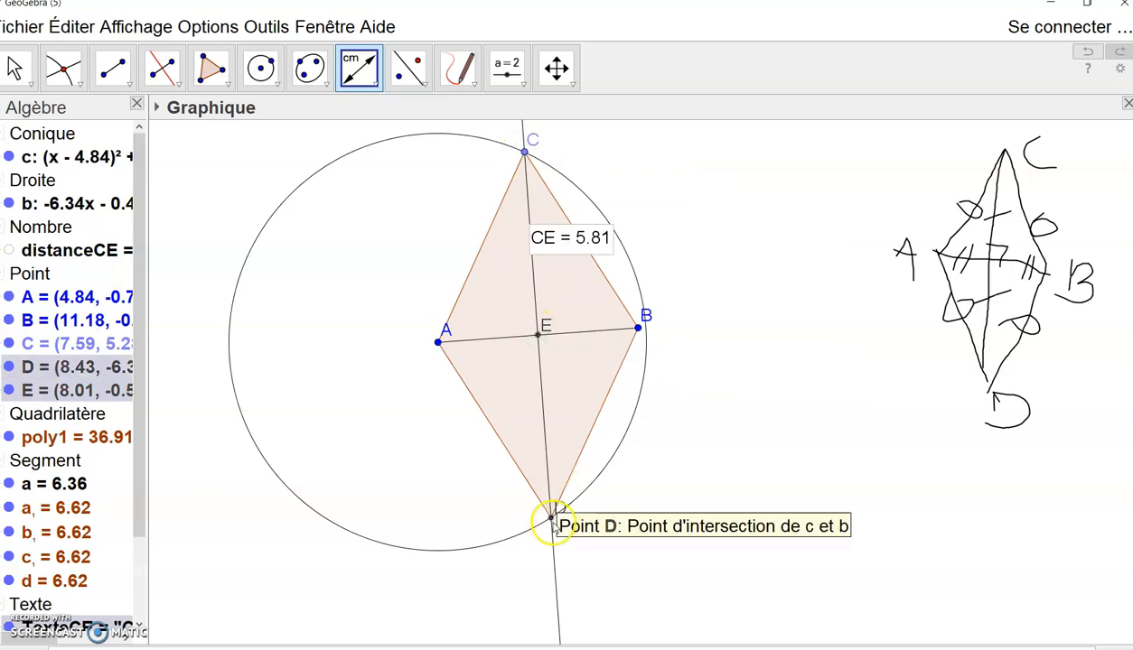
pyautogui.click(551, 516)
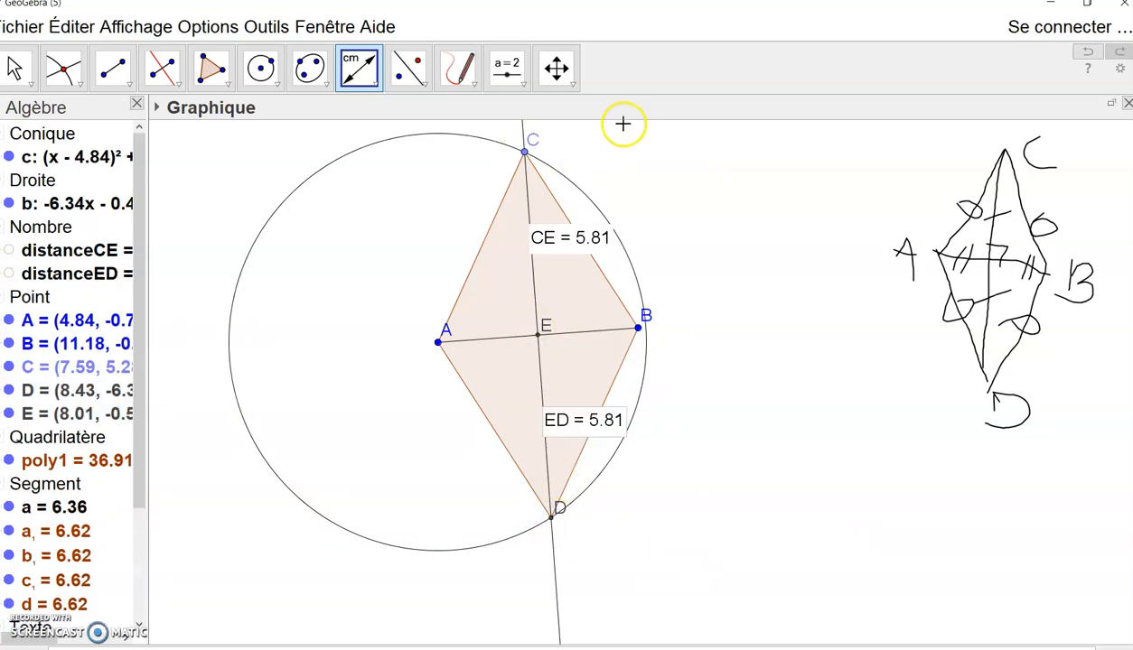
pyautogui.click(725, 233)
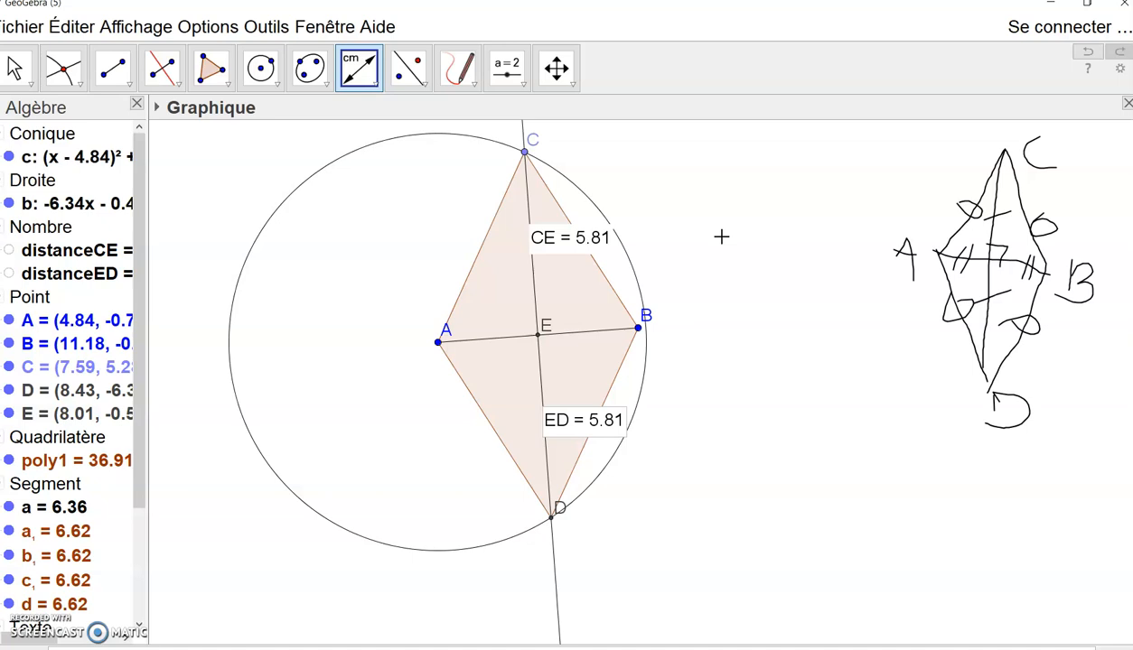
# Draw a circle from a centre and a point on it in the empty area between the rhombus and the hand sketch.
pyautogui.click(261, 74)
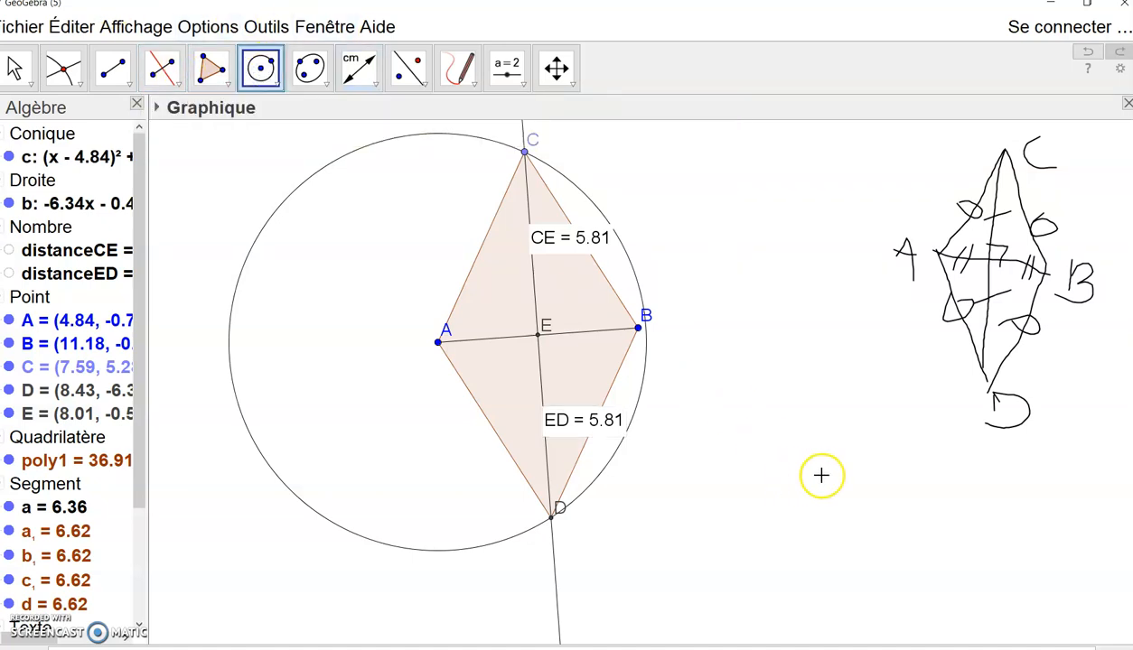
pyautogui.click(822, 443)
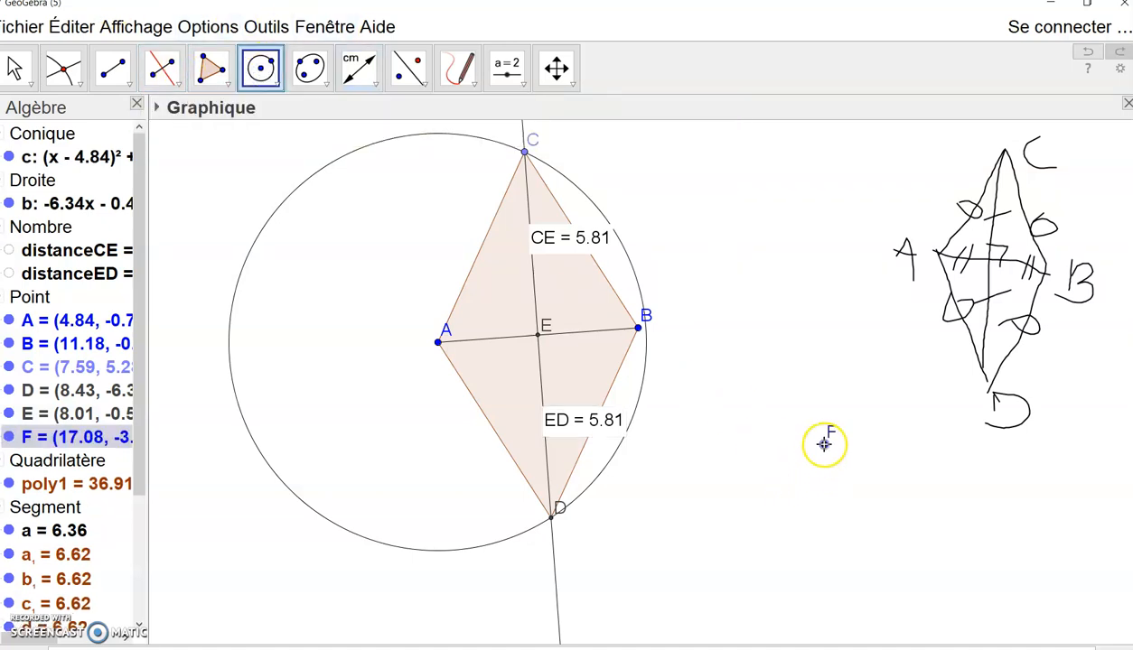
pyautogui.click(891, 355)
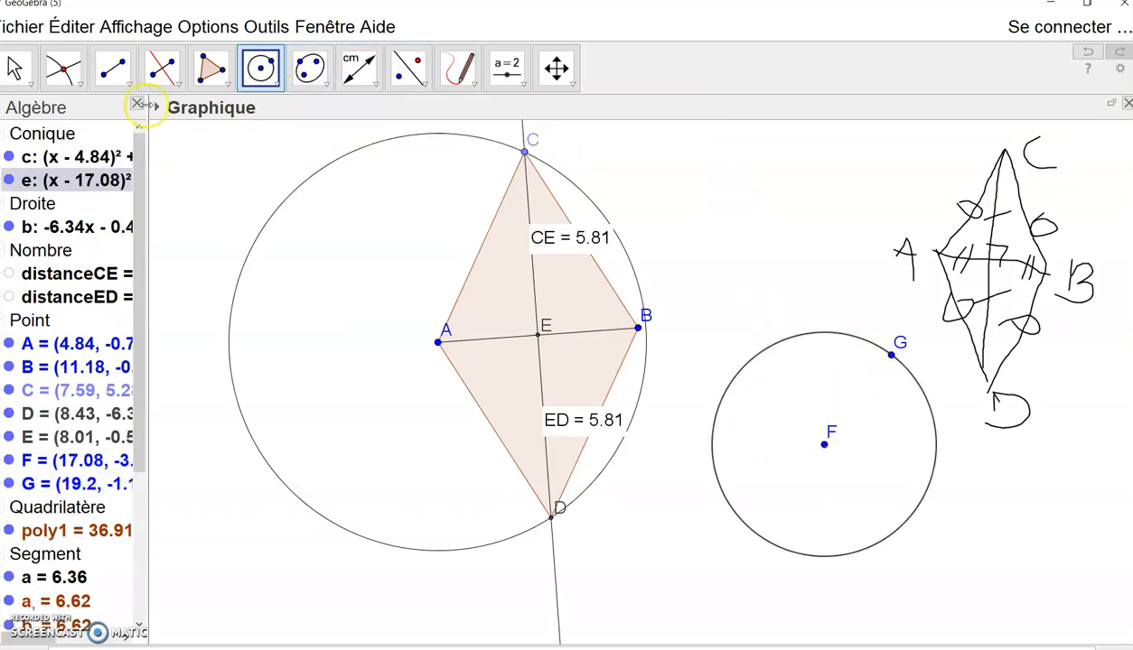
# Draw a ray from G through the centre F and create its intersection point with the opposite side of the circle.
pyautogui.click(129, 84)
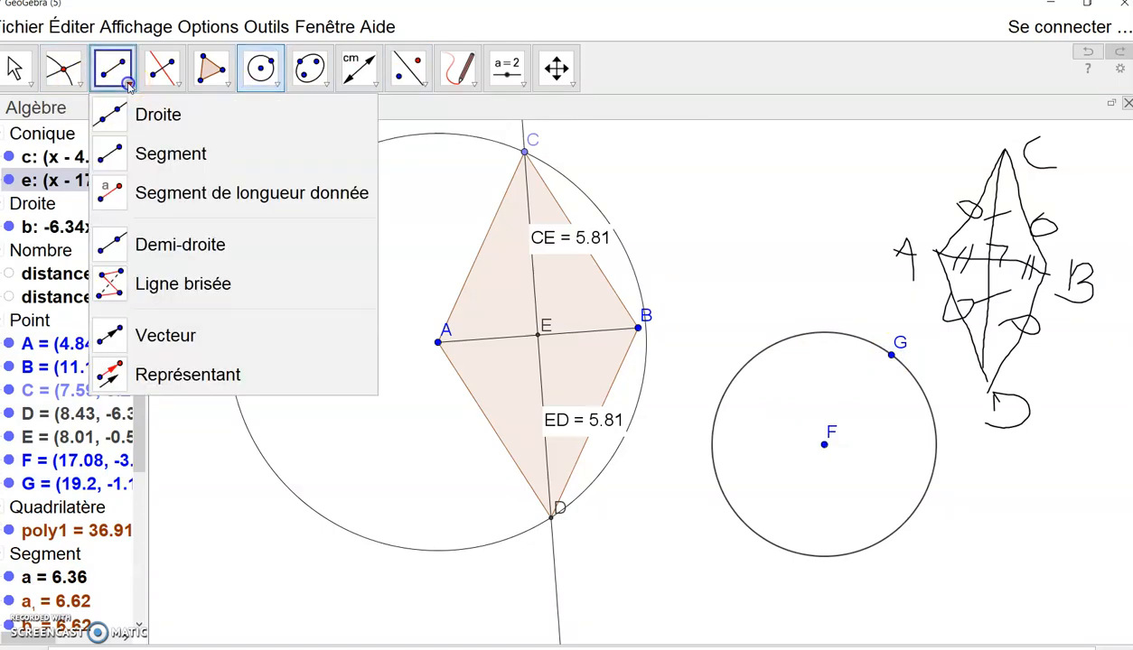
pyautogui.click(122, 242)
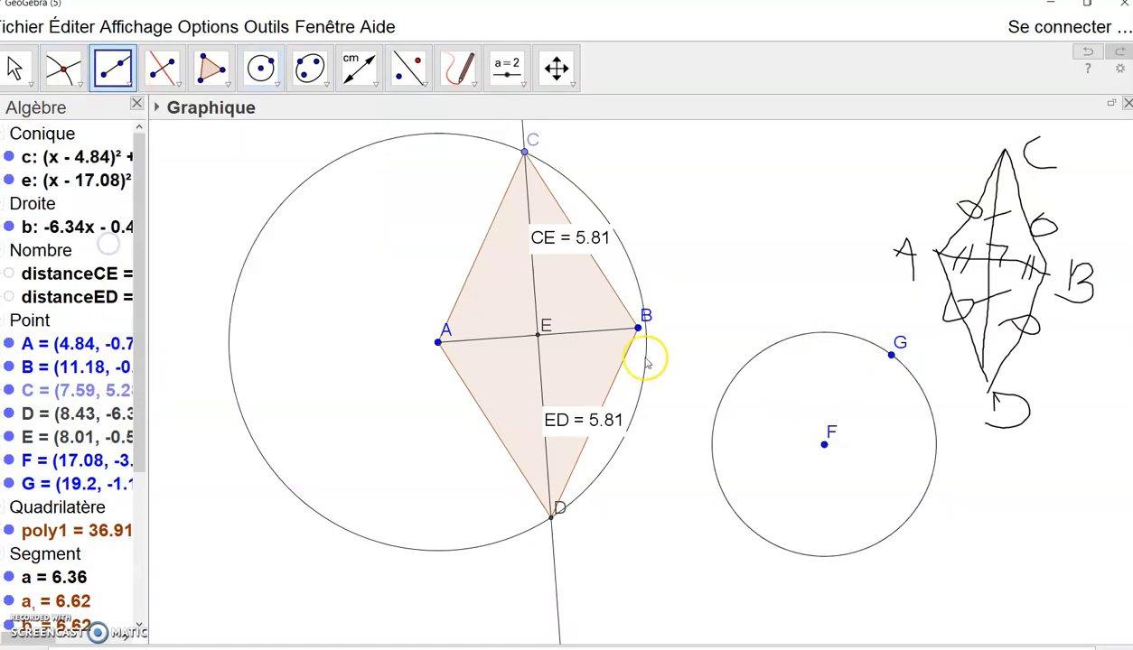
pyautogui.click(893, 356)
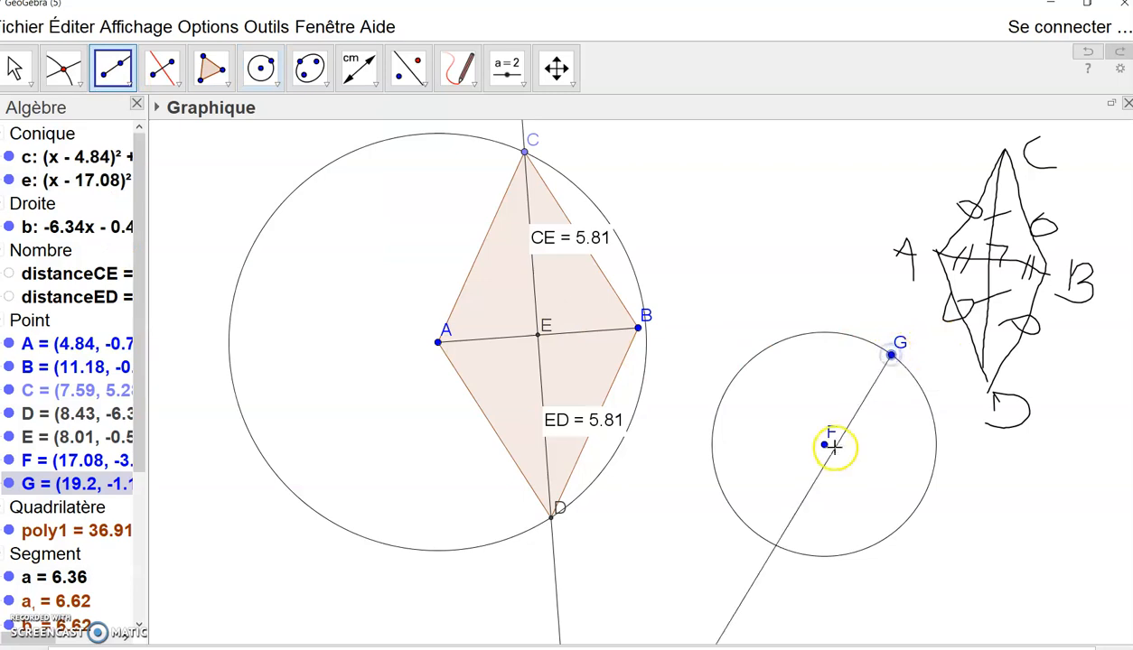
pyautogui.click(824, 446)
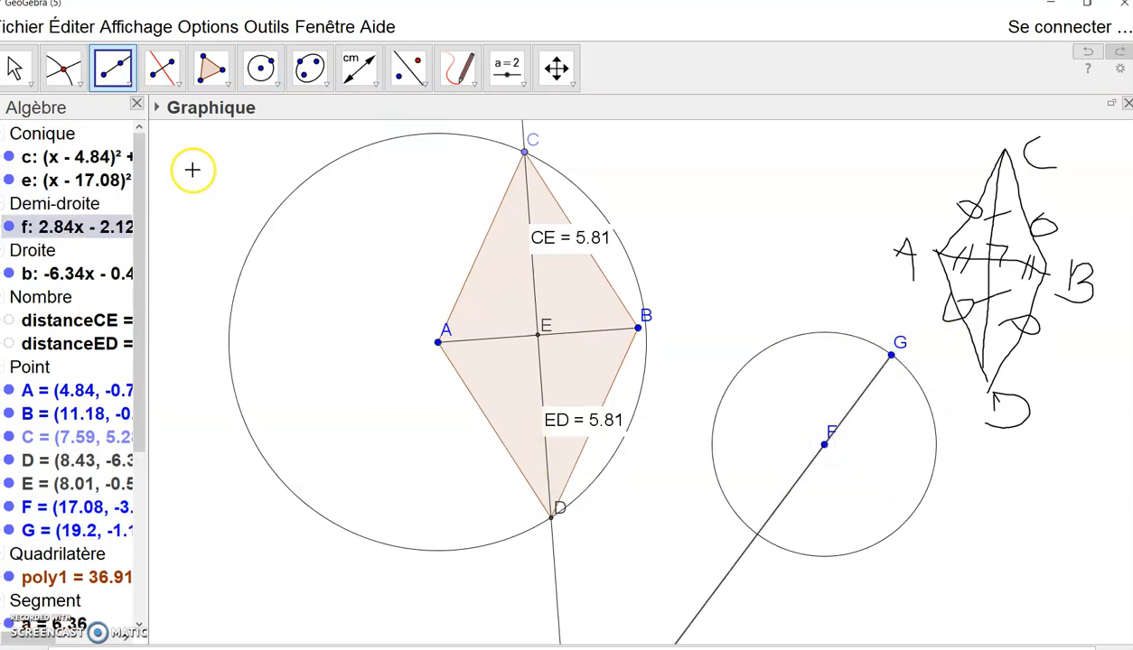
pyautogui.click(63, 78)
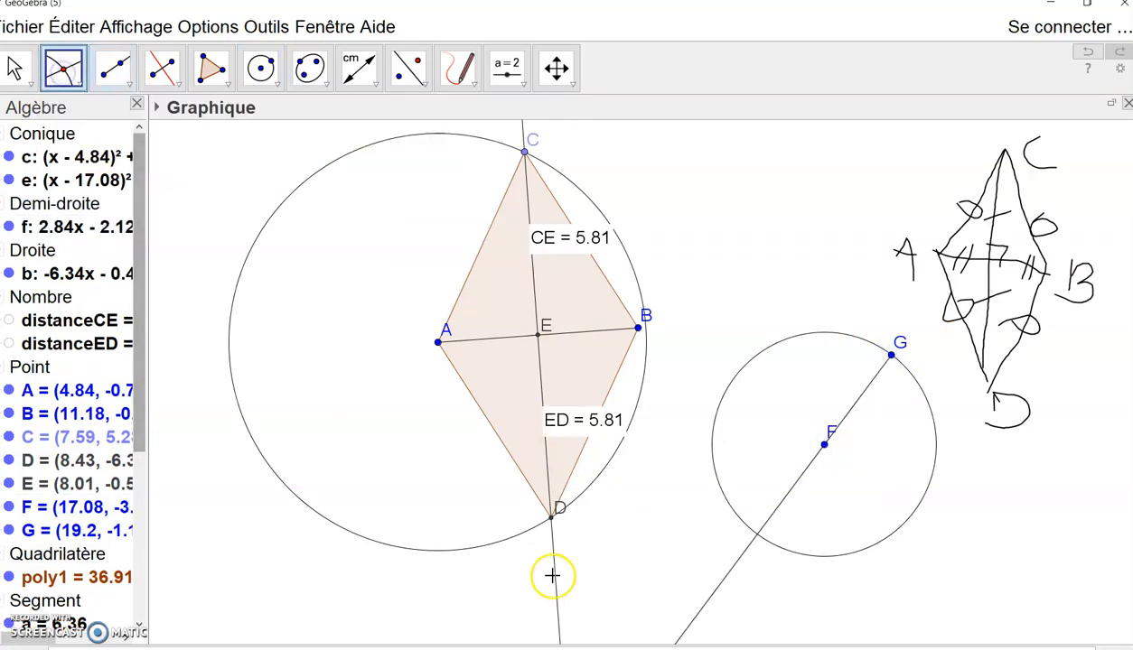
pyautogui.click(756, 534)
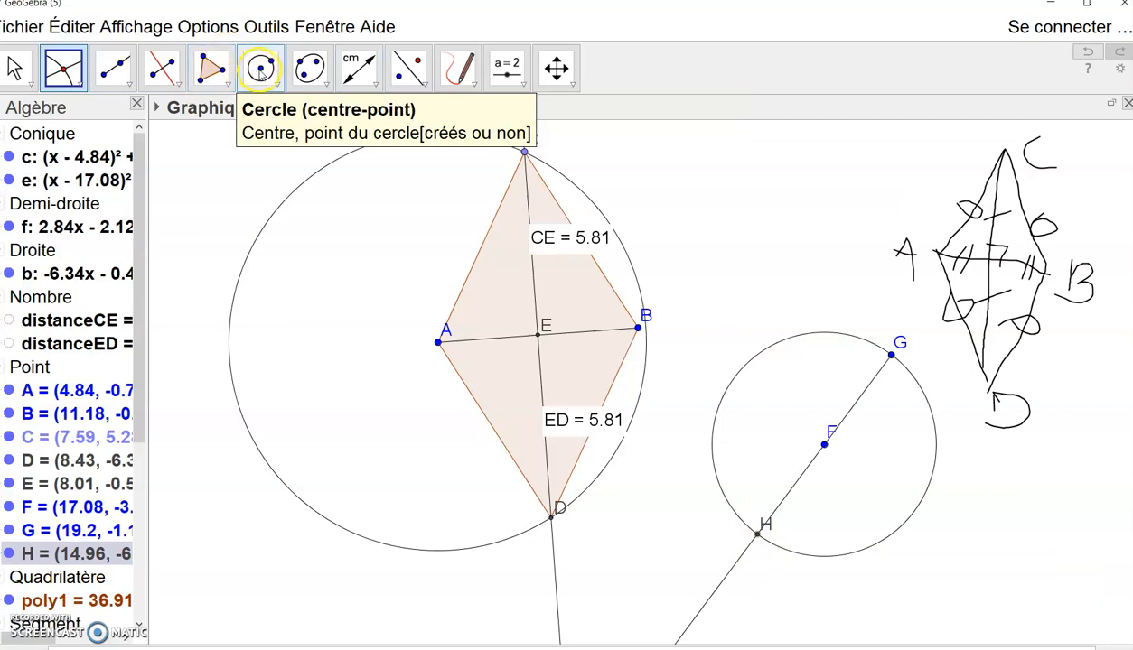
# Draw a smaller concentric circle centred on F and hide the point that defines its radius.
pyautogui.click(262, 72)
pyautogui.click(825, 444)
pyautogui.moveTo(826, 443); pyautogui.dragTo(794, 377)
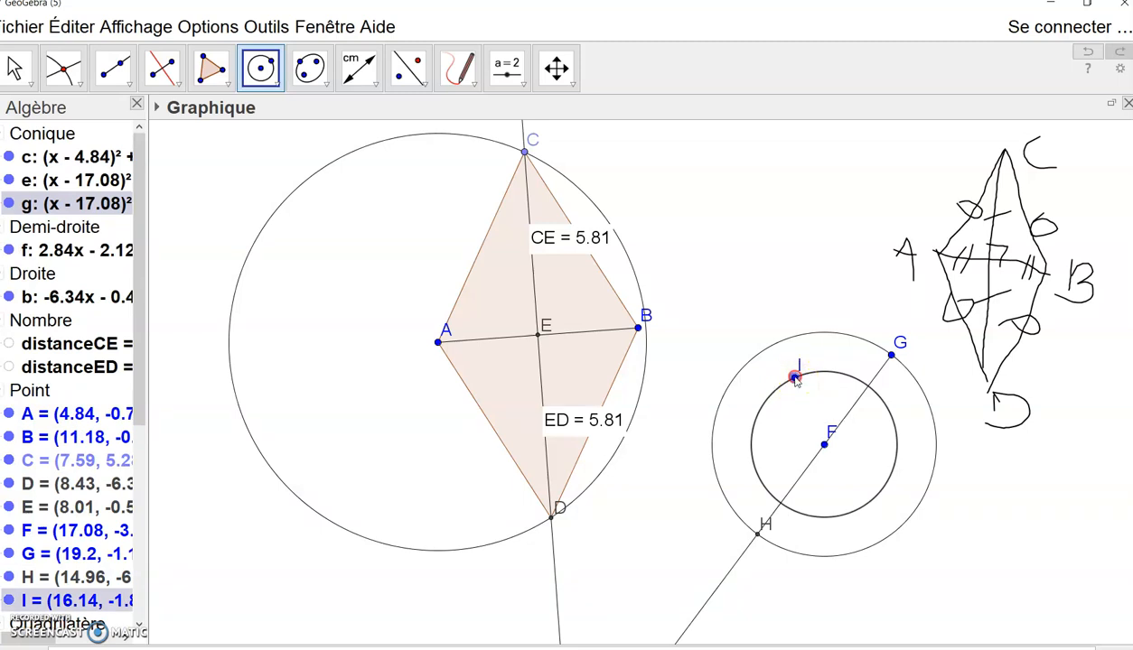
pyautogui.rightClick(795, 379)
pyautogui.click(844, 441)
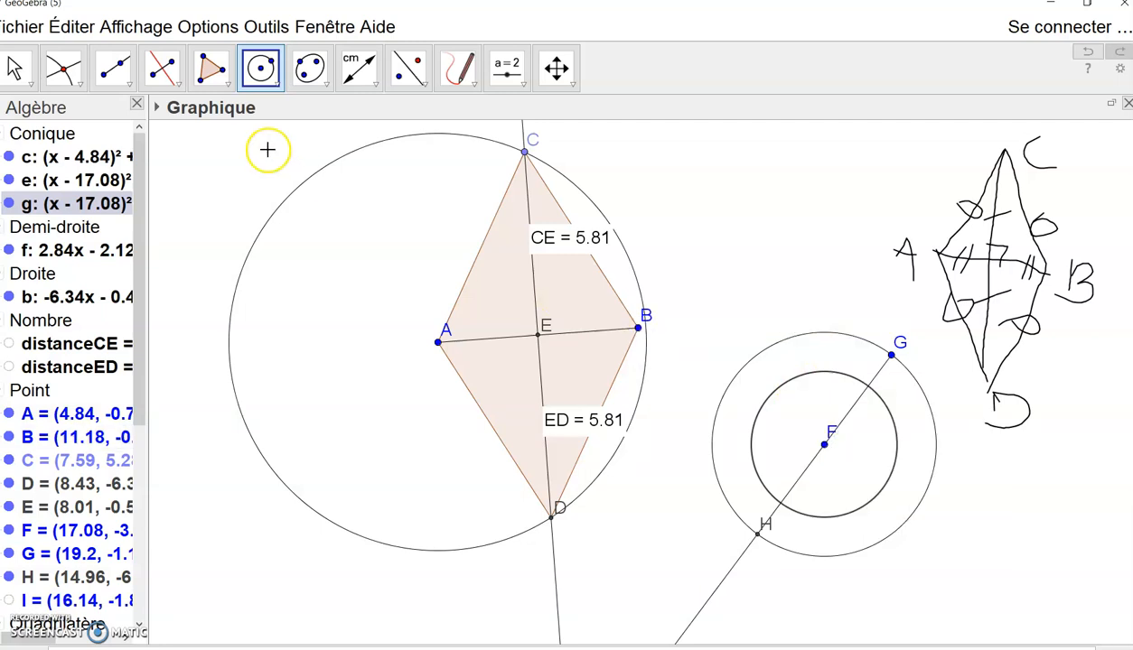
# Construct the line perpendicular to ray GF through the centre F.
pyautogui.click(178, 86)
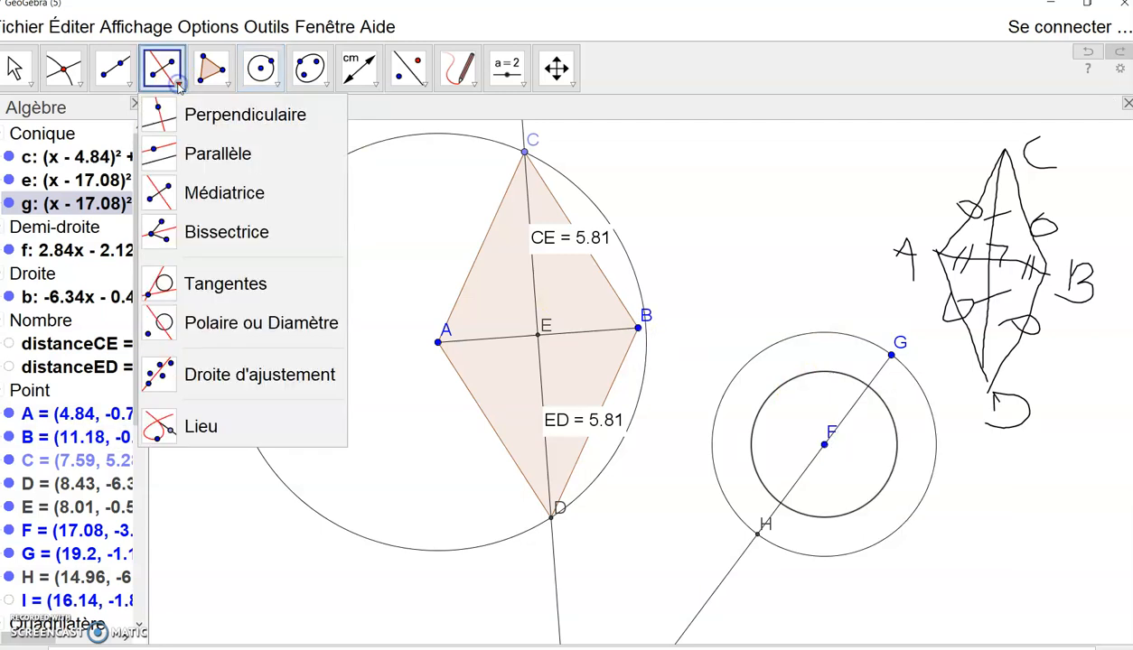
pyautogui.click(162, 116)
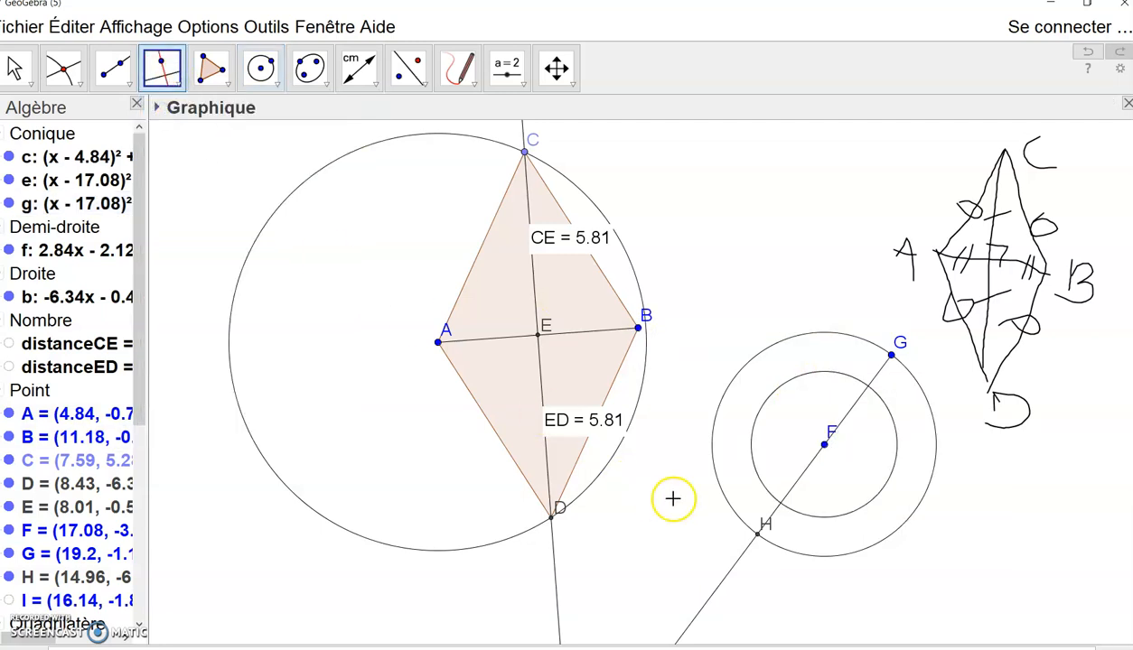
pyautogui.click(800, 478)
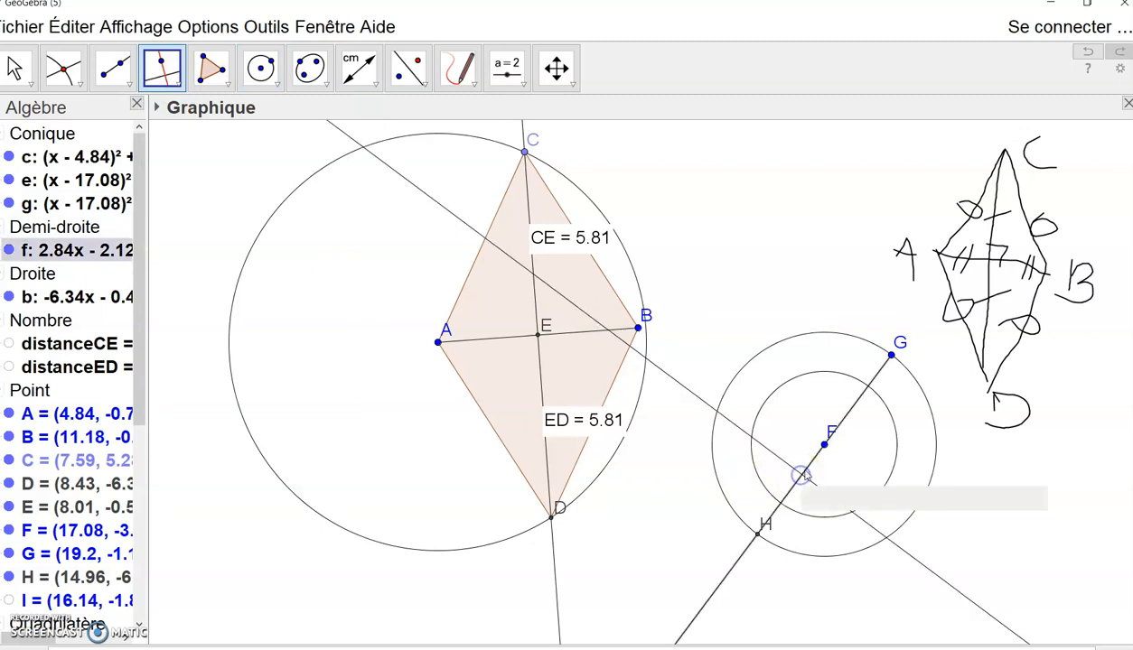
pyautogui.click(824, 445)
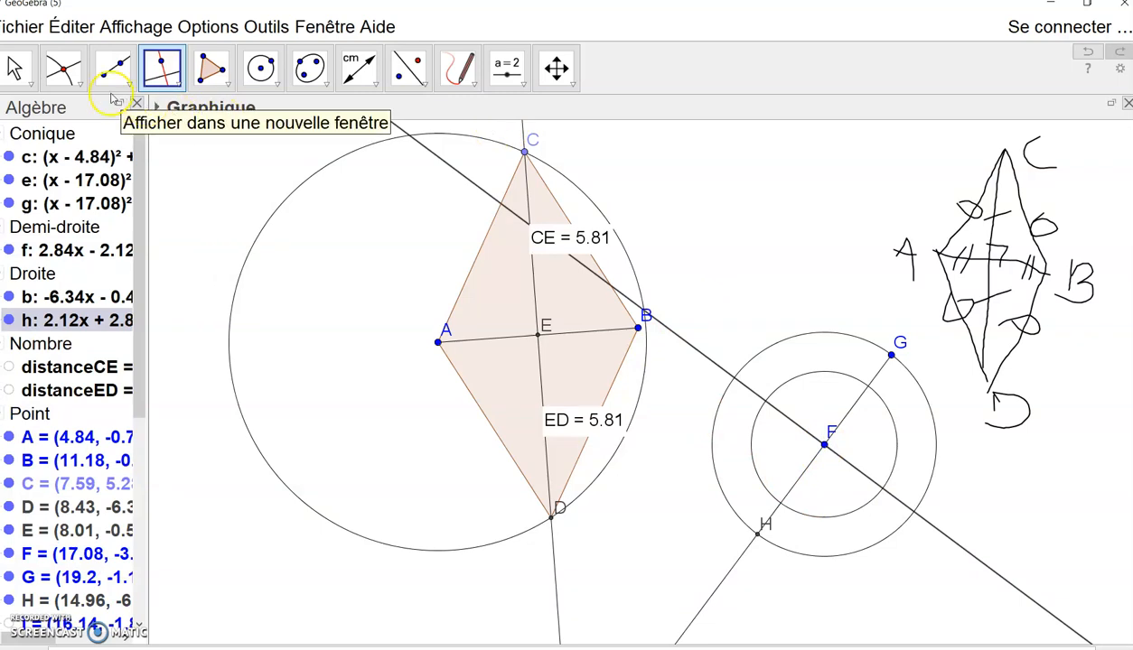
# Create the two intersection points of the perpendicular line with the smaller circle.
pyautogui.click(64, 70)
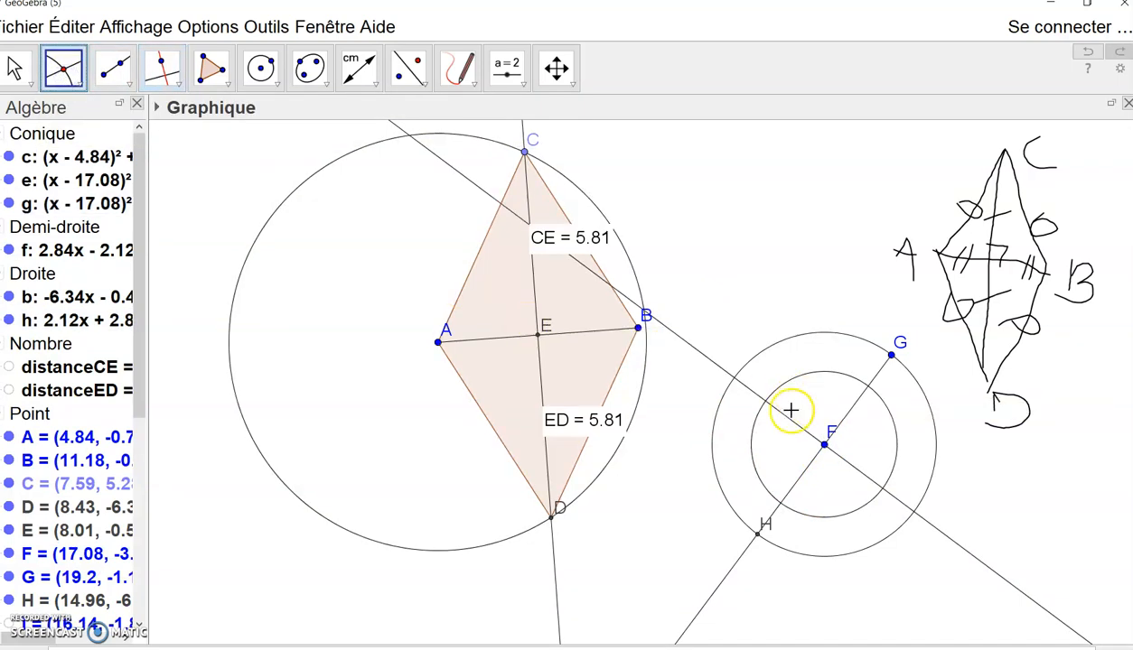
pyautogui.click(764, 398)
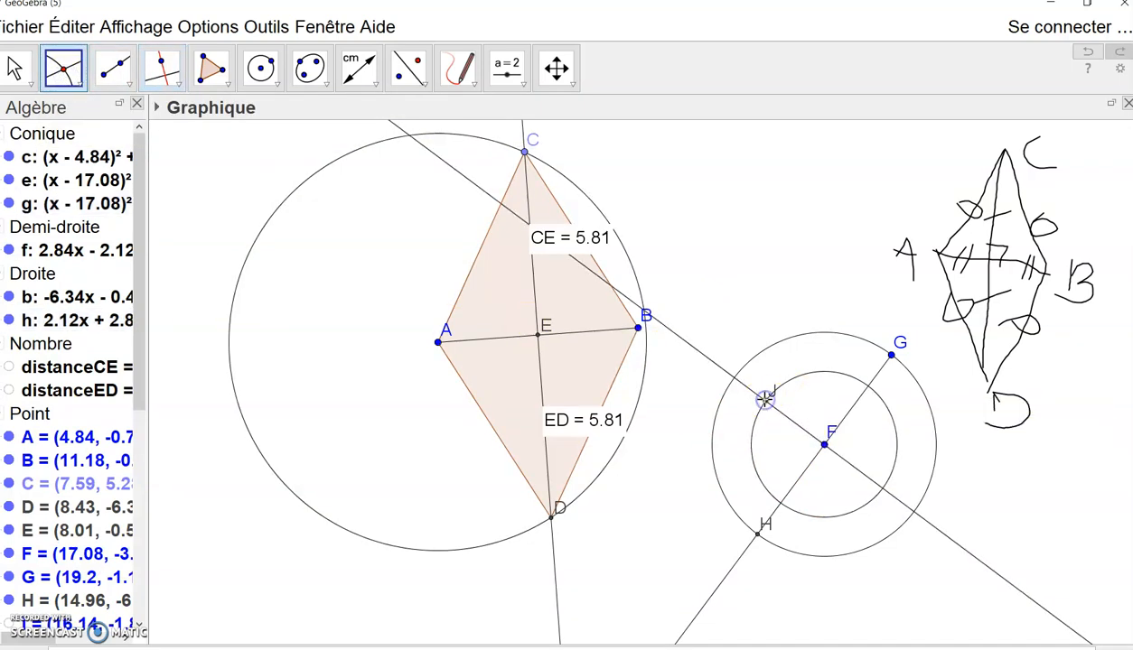
pyautogui.click(881, 489)
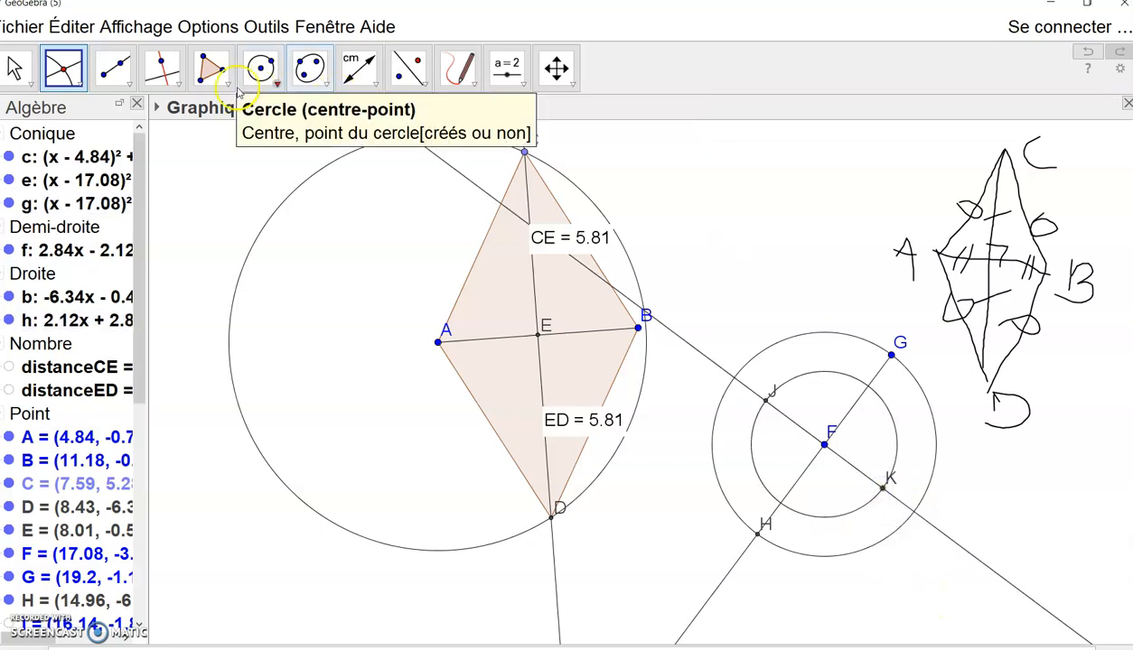
# Draw the closed polygon through the vertices J, G, K and H.
pyautogui.click(211, 68)
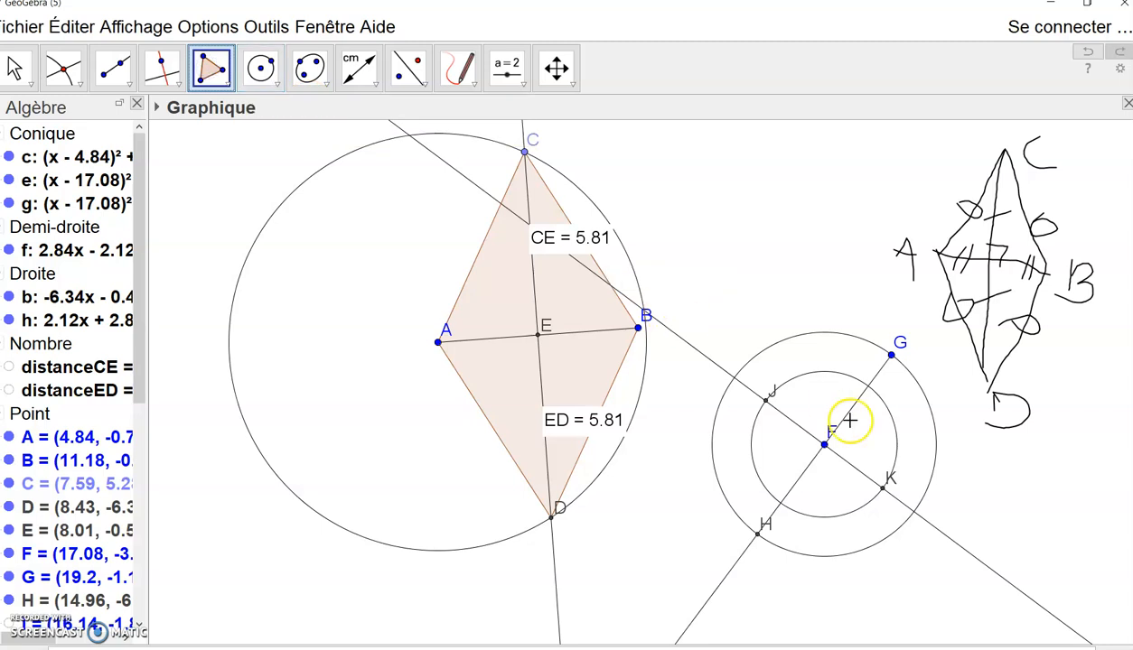
pyautogui.click(764, 401)
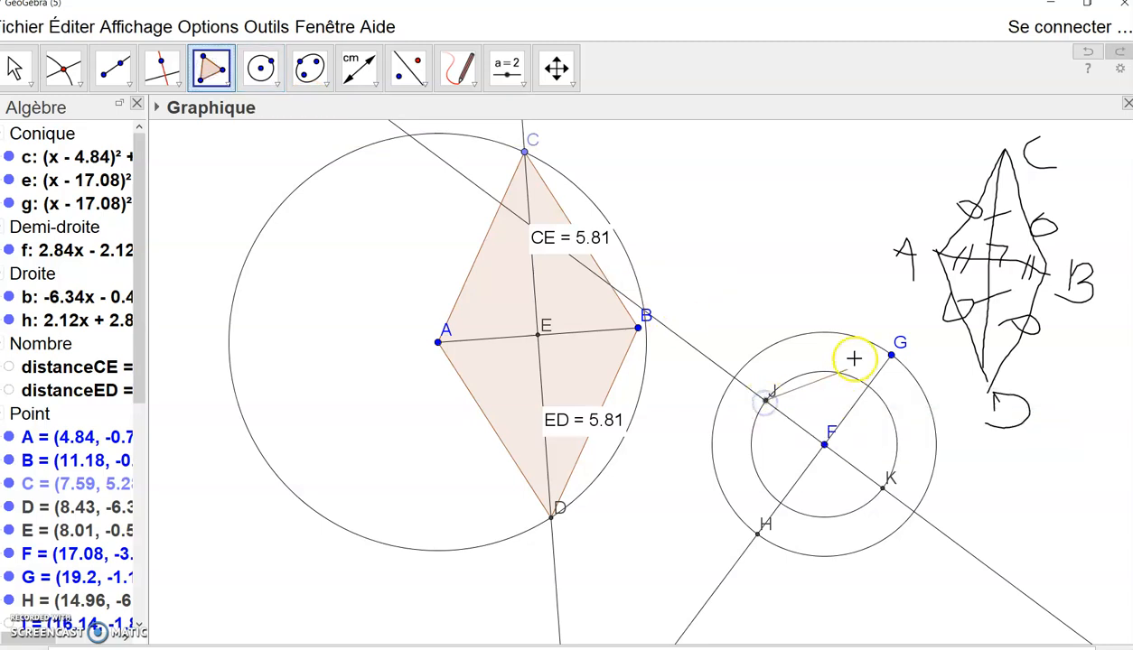
pyautogui.click(893, 355)
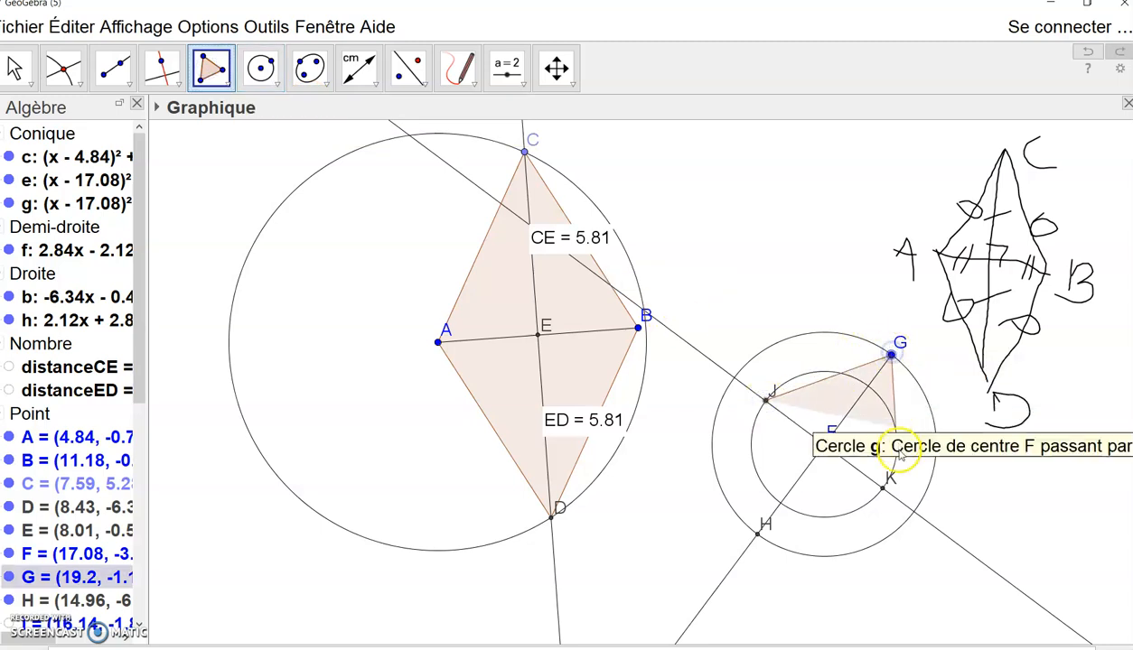
pyautogui.click(883, 488)
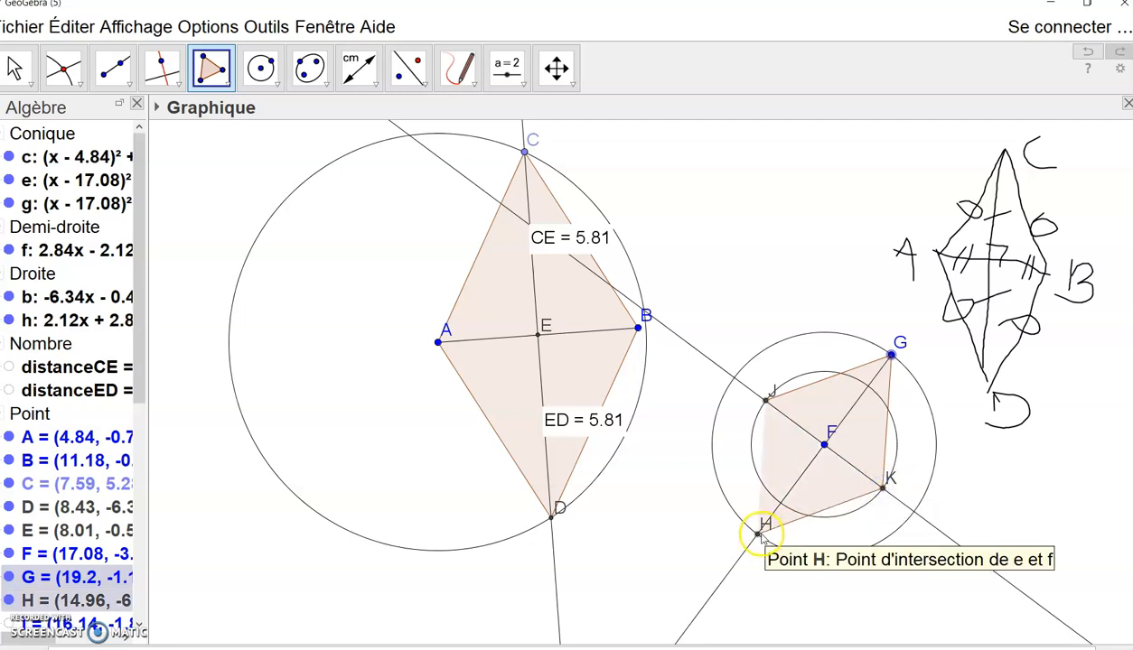
pyautogui.click(758, 534)
pyautogui.click(765, 400)
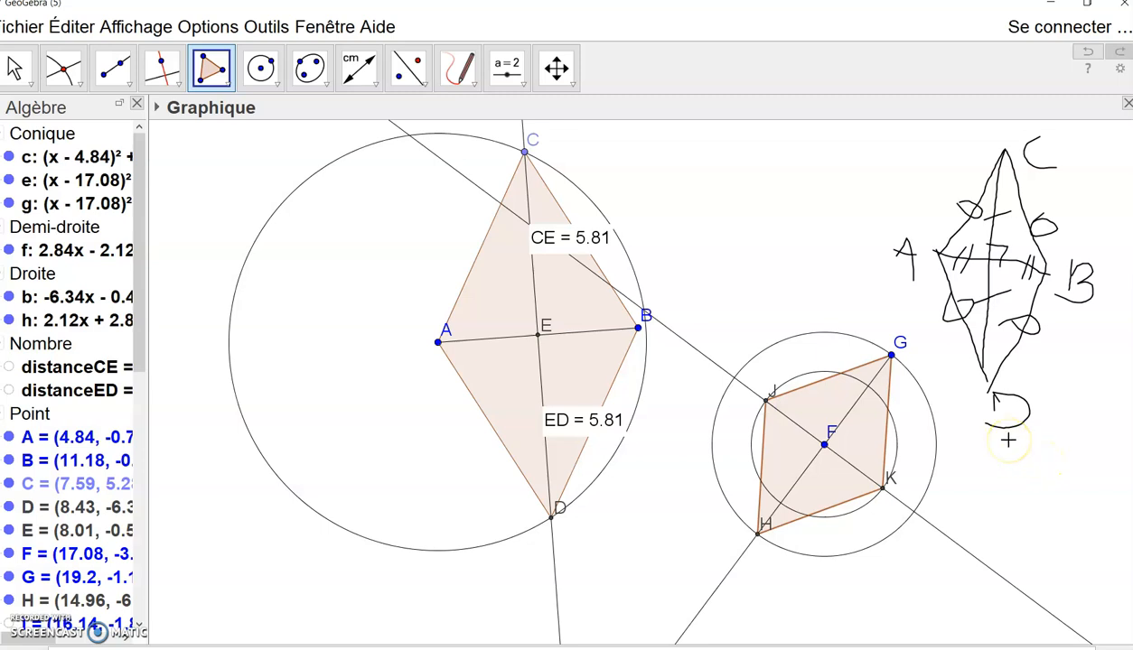
# Check the side lengths of quadrilateral JGKH in the list of algebraic objects.
pyautogui.click(825, 444)
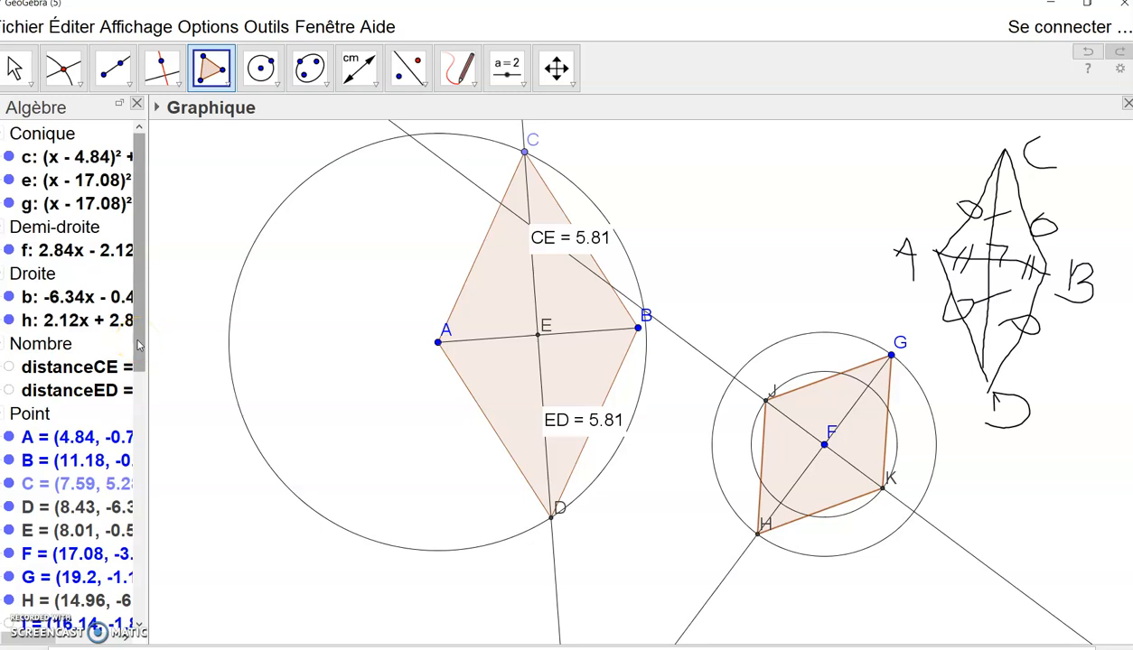
pyautogui.moveTo(140, 346); pyautogui.dragTo(165, 542)
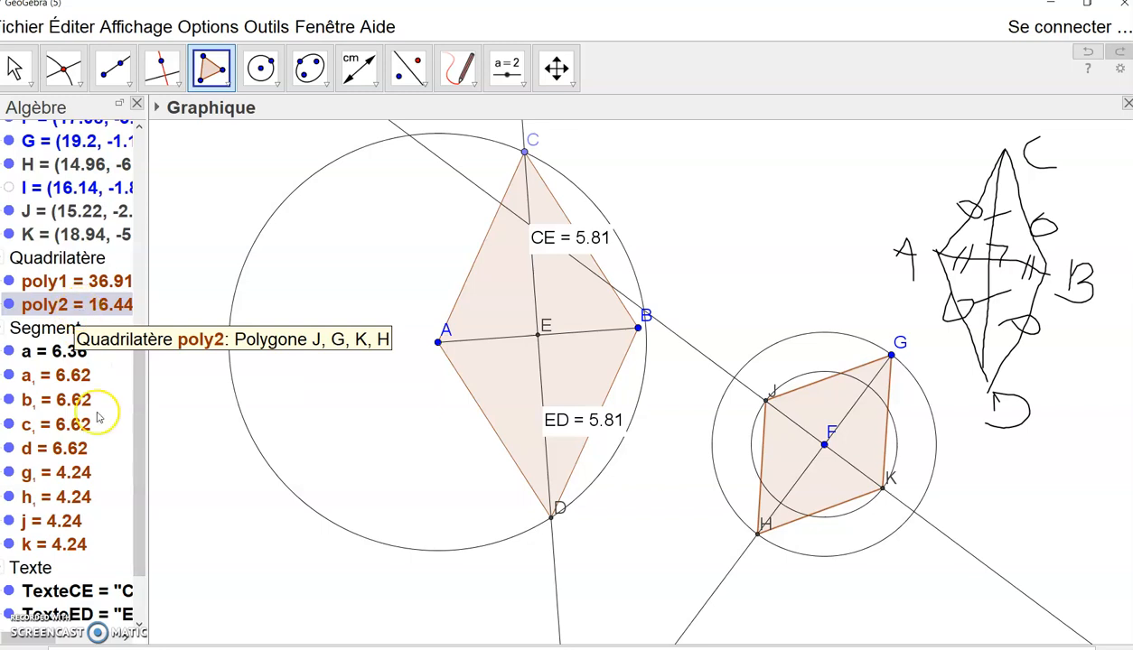